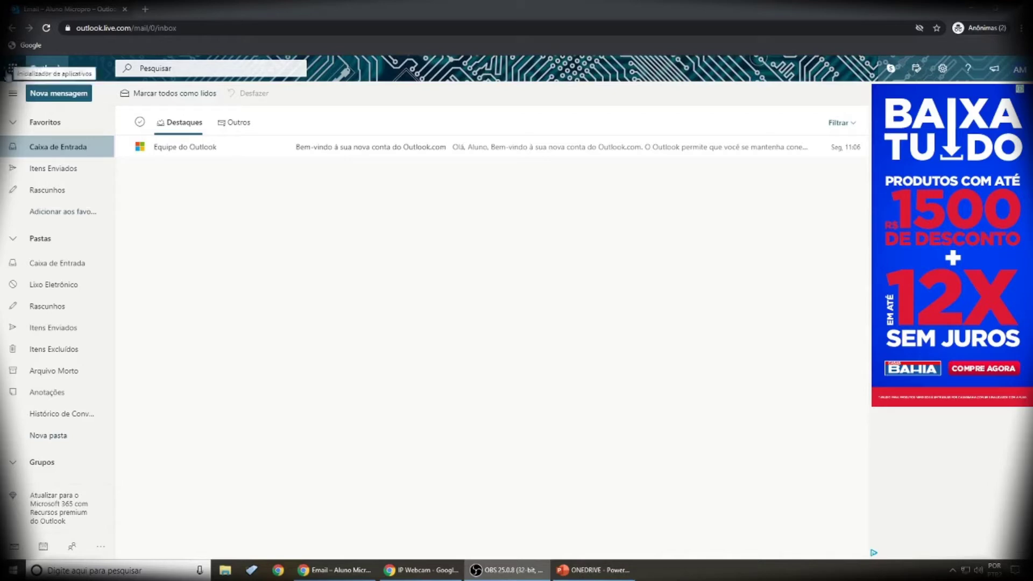
Step: Switch from Outlook to OneDrive and bring up the options for more storage
click(15, 67)
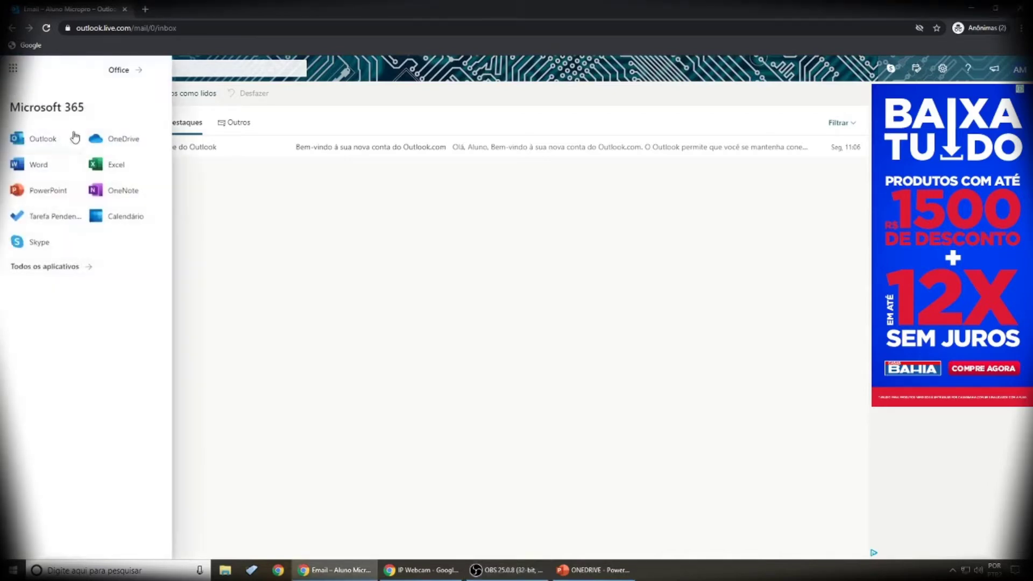
click(121, 138)
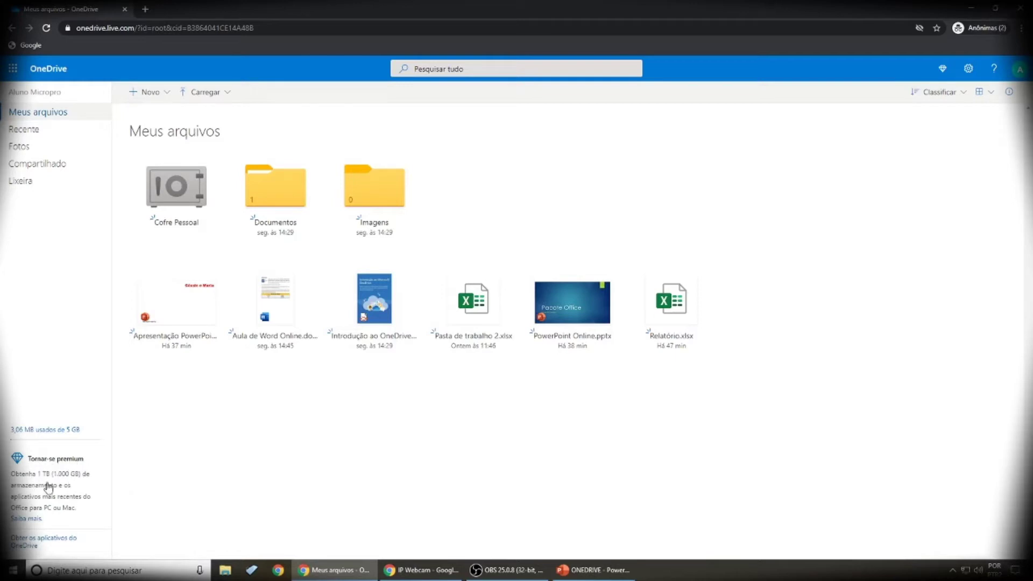
click(53, 476)
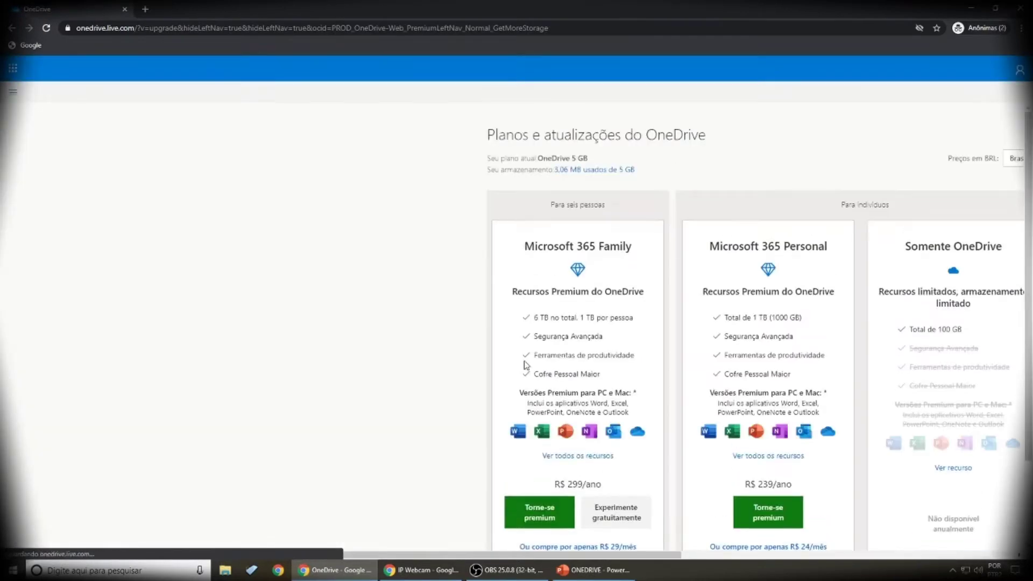
Step: Scroll through the plans page comparing the Family, Personal and OneDrive-only storage prices
drag(449, 555, 655, 555)
scroll(758, 391, down, 1)
scroll(761, 390, up, 1)
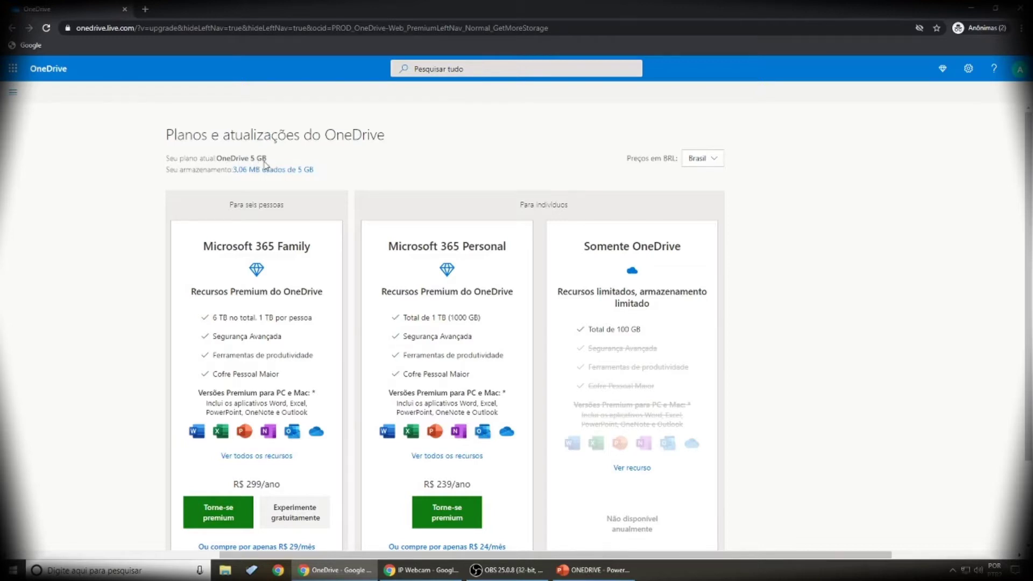
scroll(264, 165, down, 2)
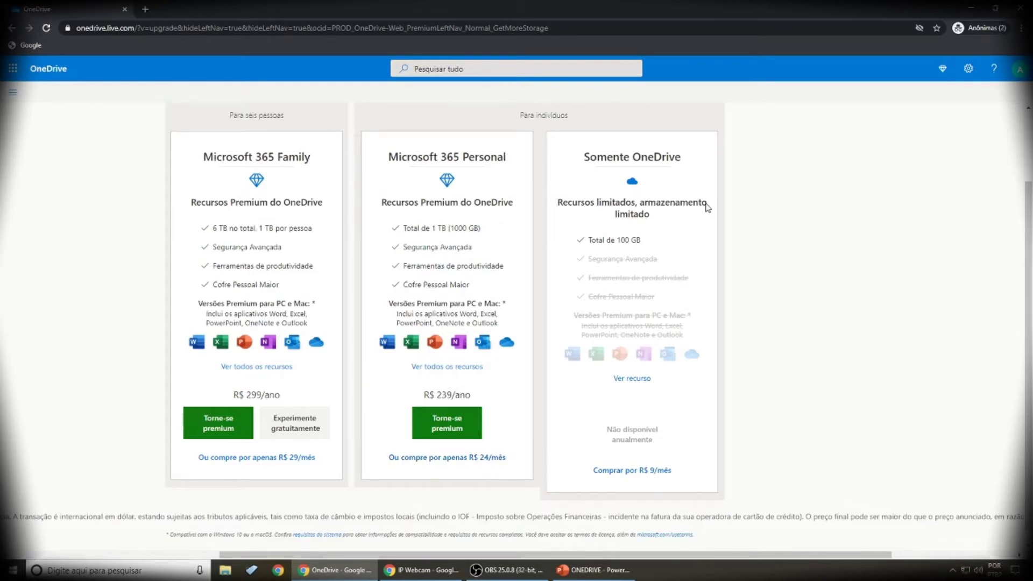
scroll(708, 208, down, 1)
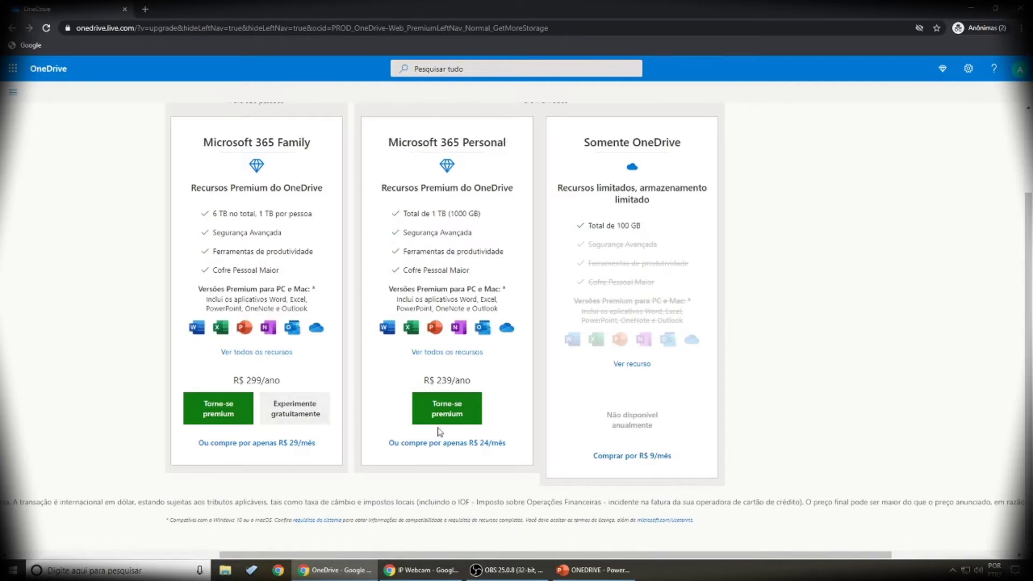
scroll(652, 339, up, 1)
scroll(687, 233, up, 3)
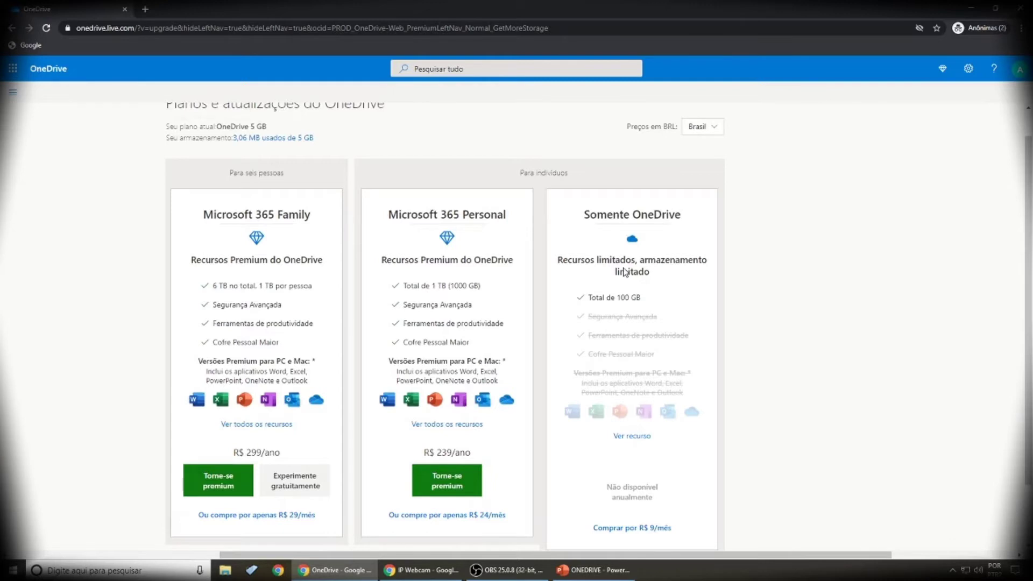
scroll(624, 271, down, 4)
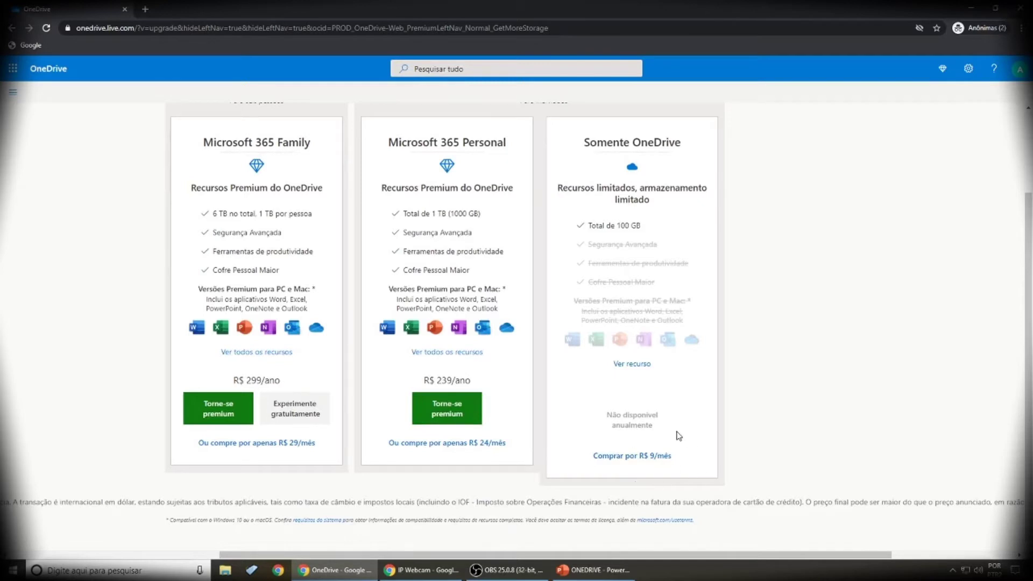
scroll(679, 436, up, 3)
scroll(678, 435, up, 1)
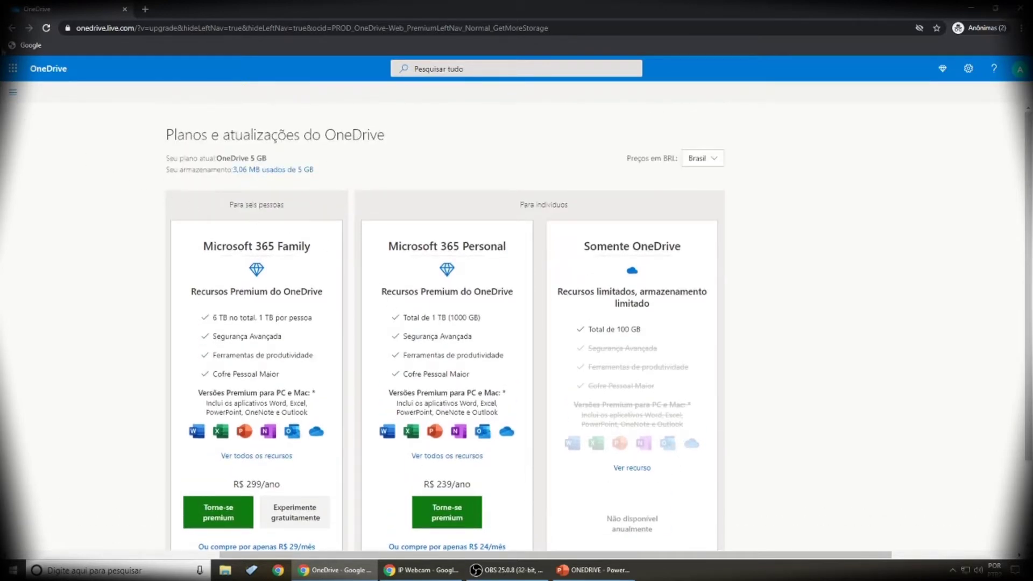
Step: Return to the OneDrive file list through the Microsoft 365 app launcher
click(13, 68)
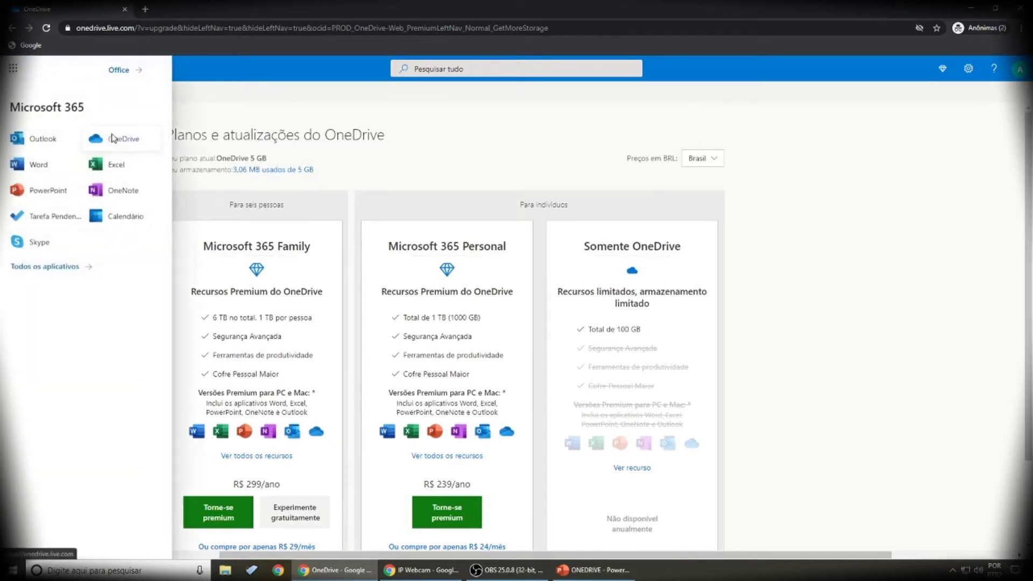
click(94, 137)
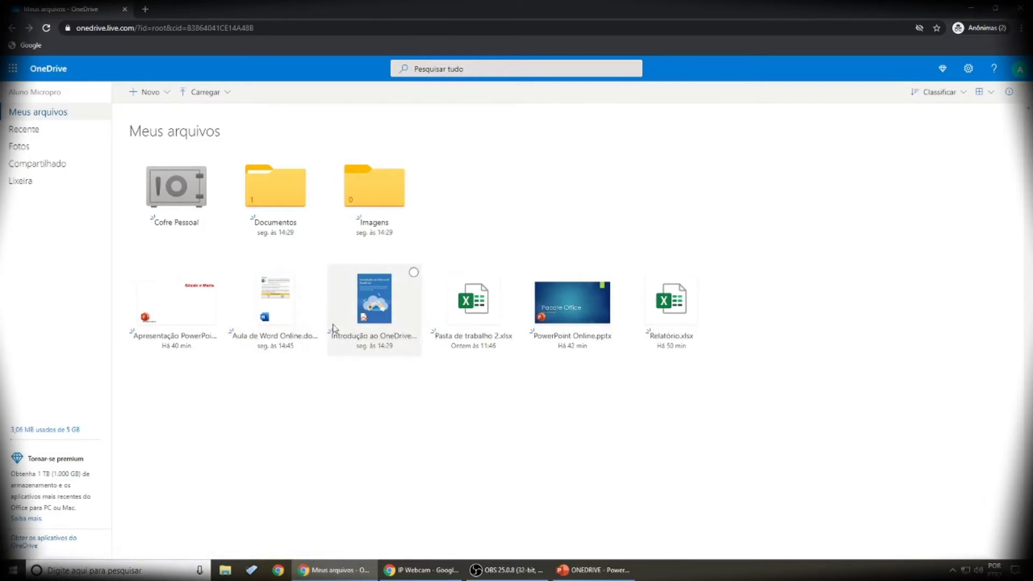
click(380, 311)
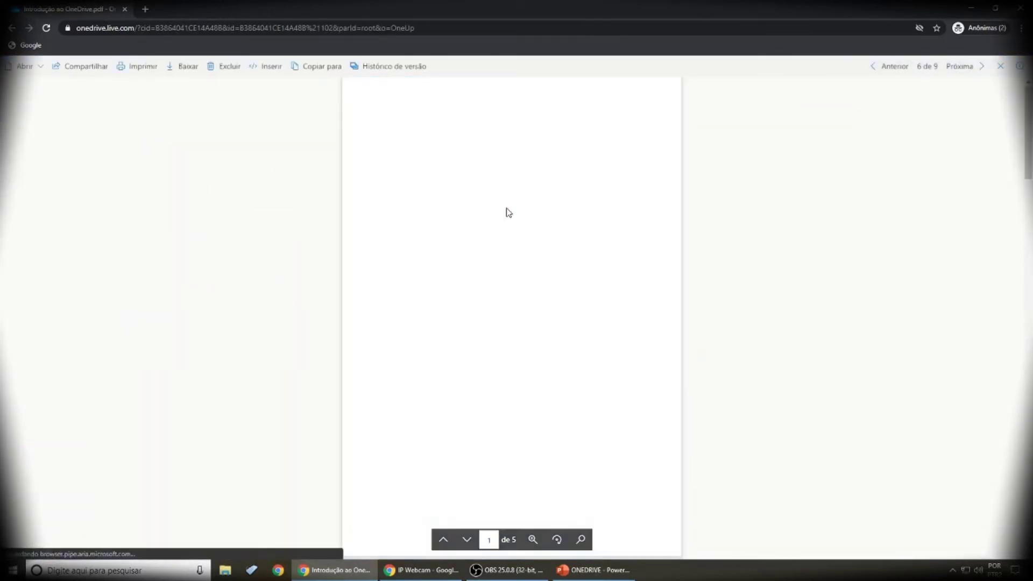
scroll(508, 213, down, 5)
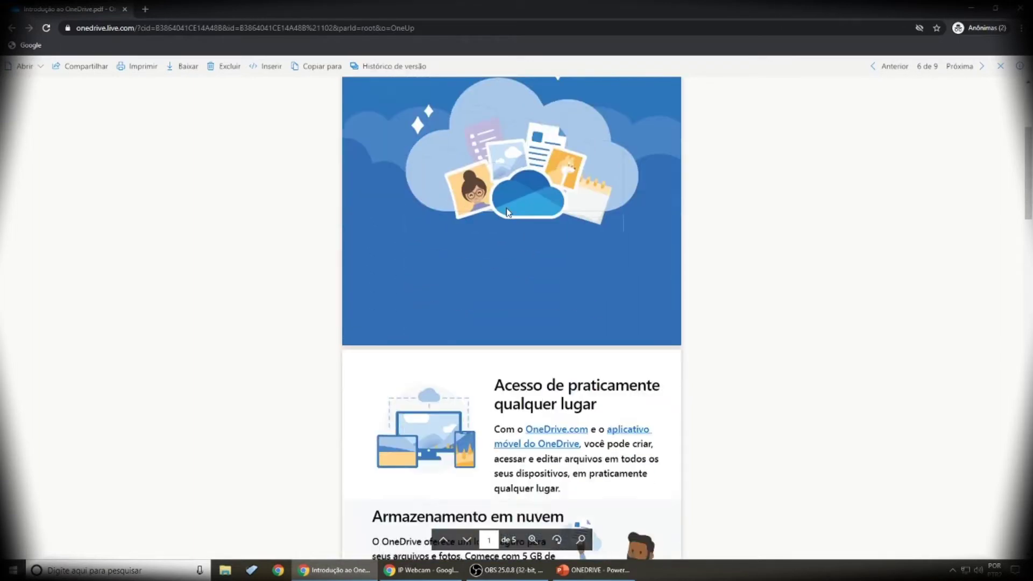
scroll(509, 213, down, 6)
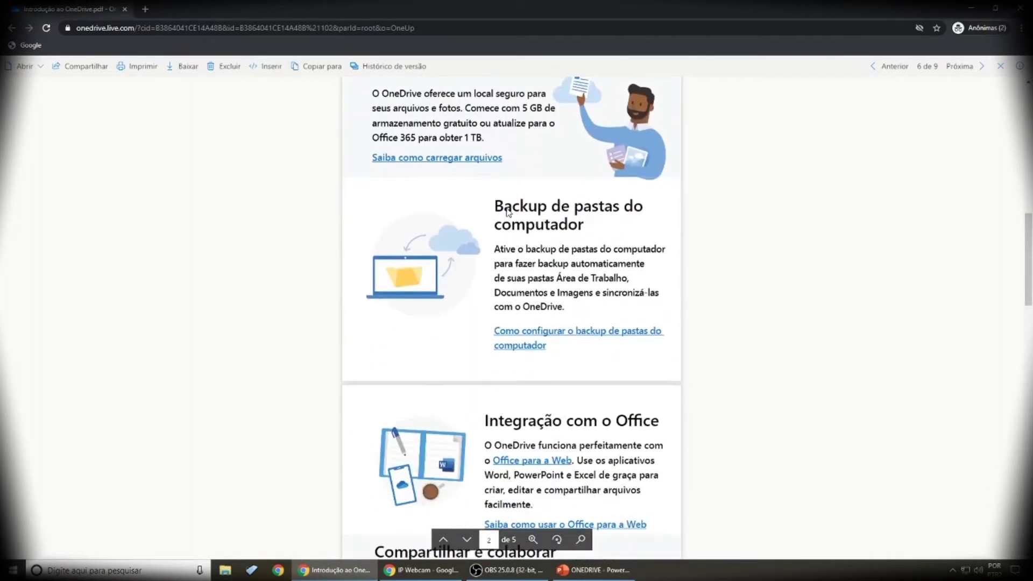
key(Escape)
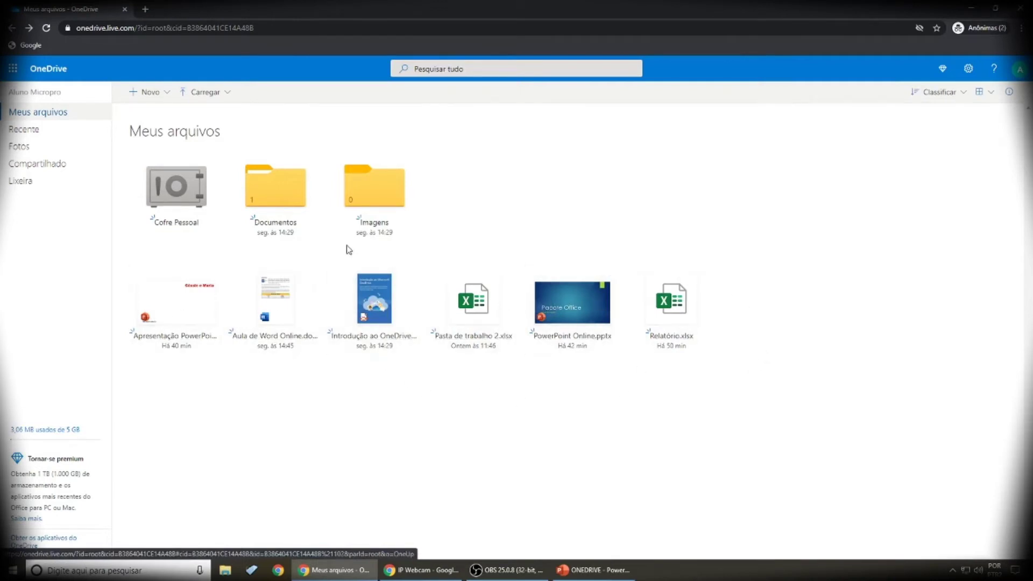
Step: Open Documentos and create a new folder named Word
click(277, 192)
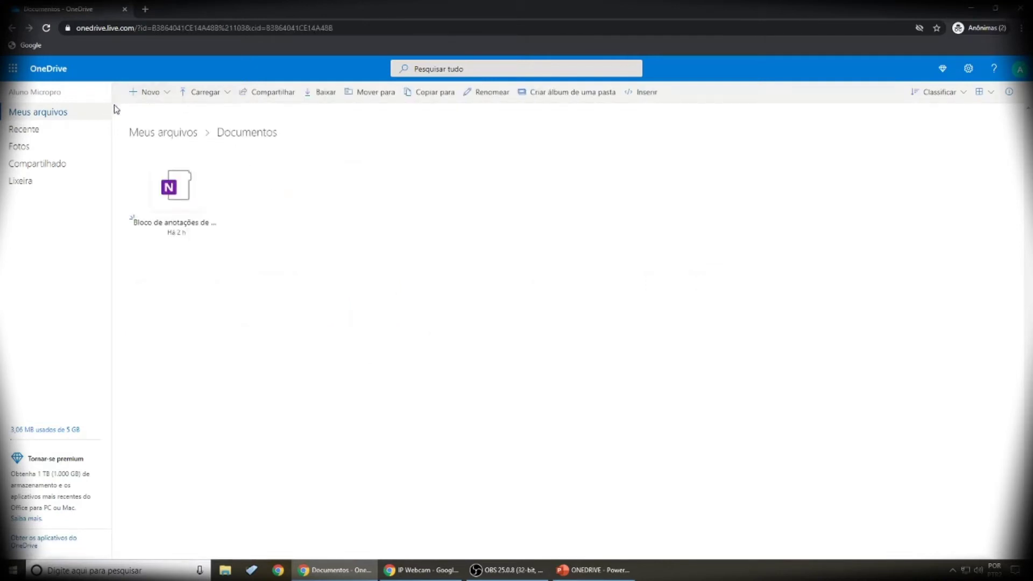
click(165, 94)
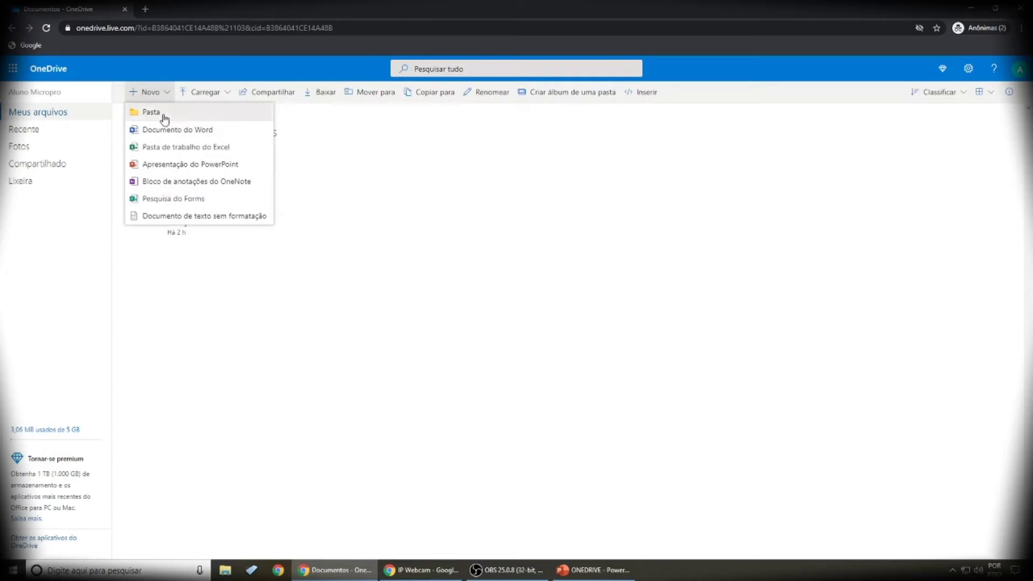
click(165, 115)
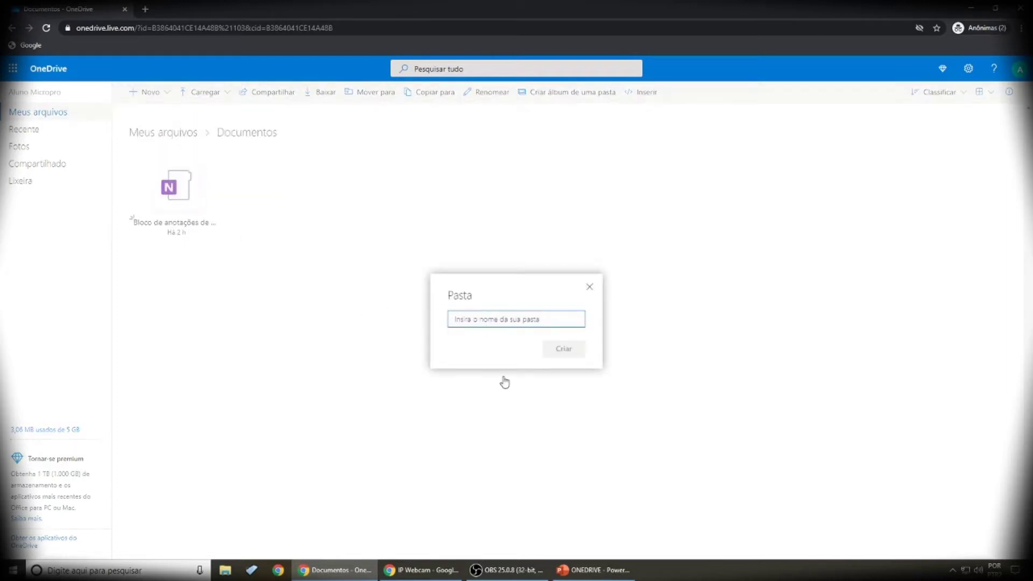
text(Word)
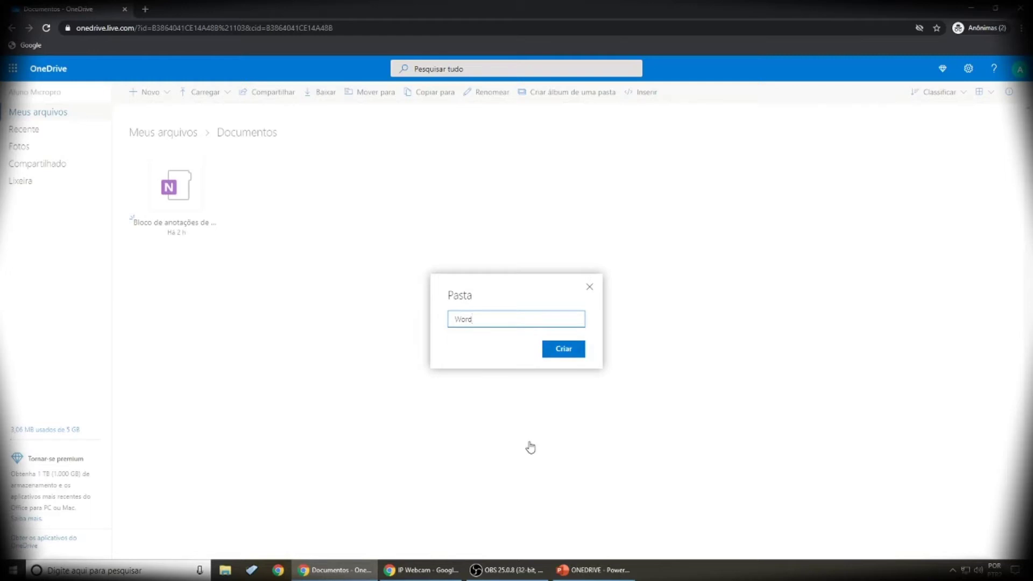
click(562, 353)
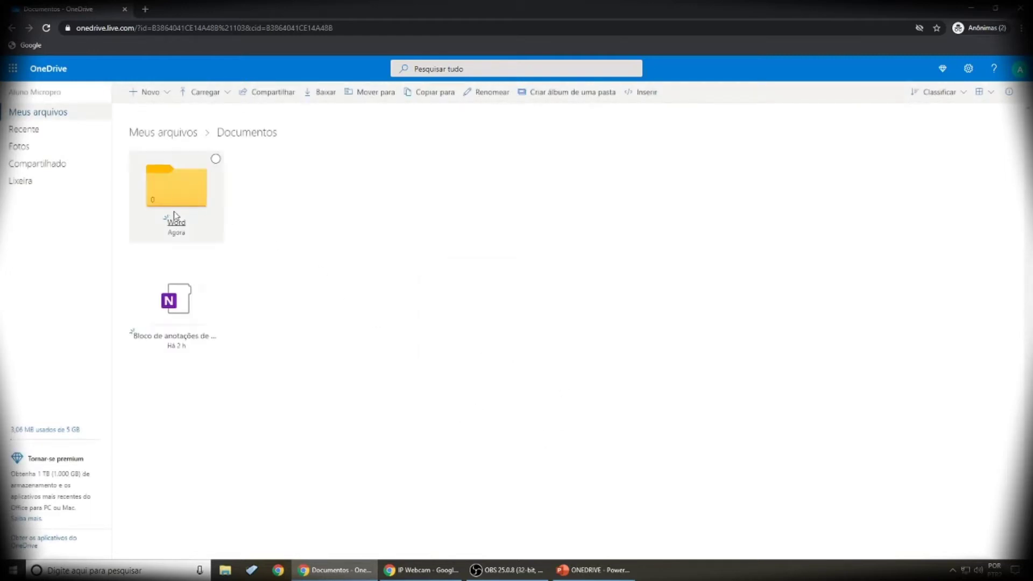
Step: Add two more folders, PowerPoint and Excel, inside Documentos
click(166, 93)
click(152, 111)
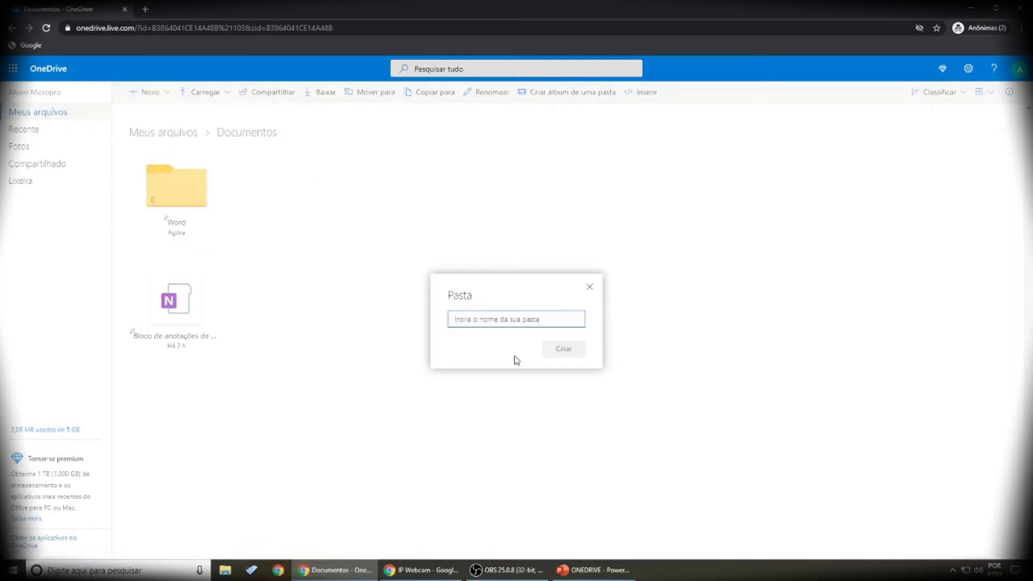
text(PC)
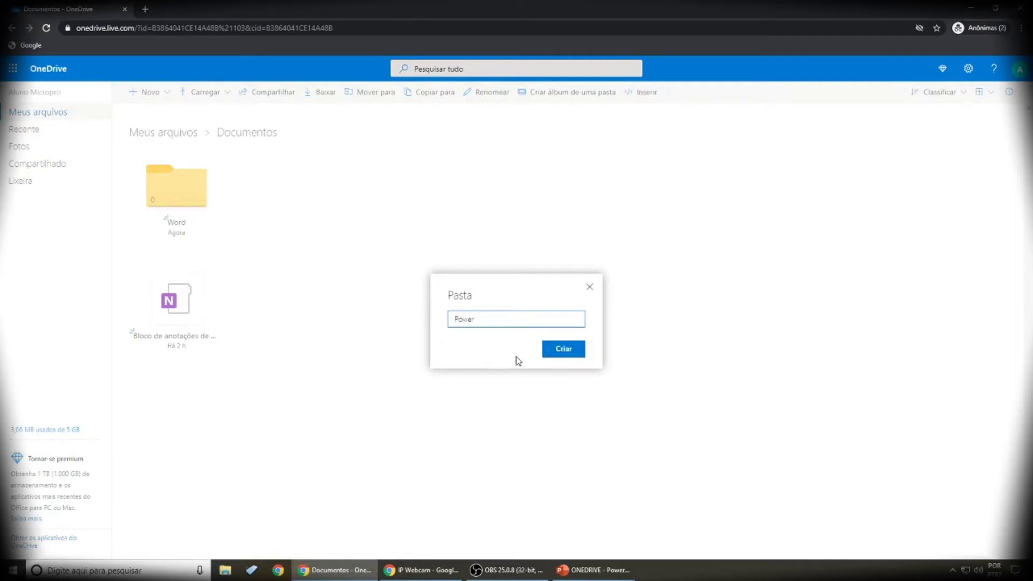
text(werPoint)
key(Return)
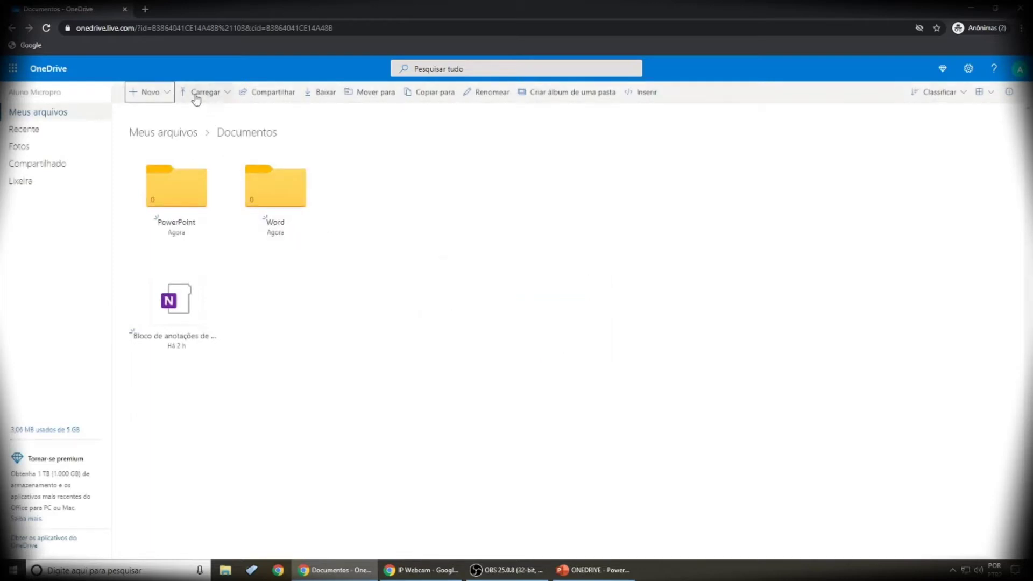
click(164, 99)
click(156, 111)
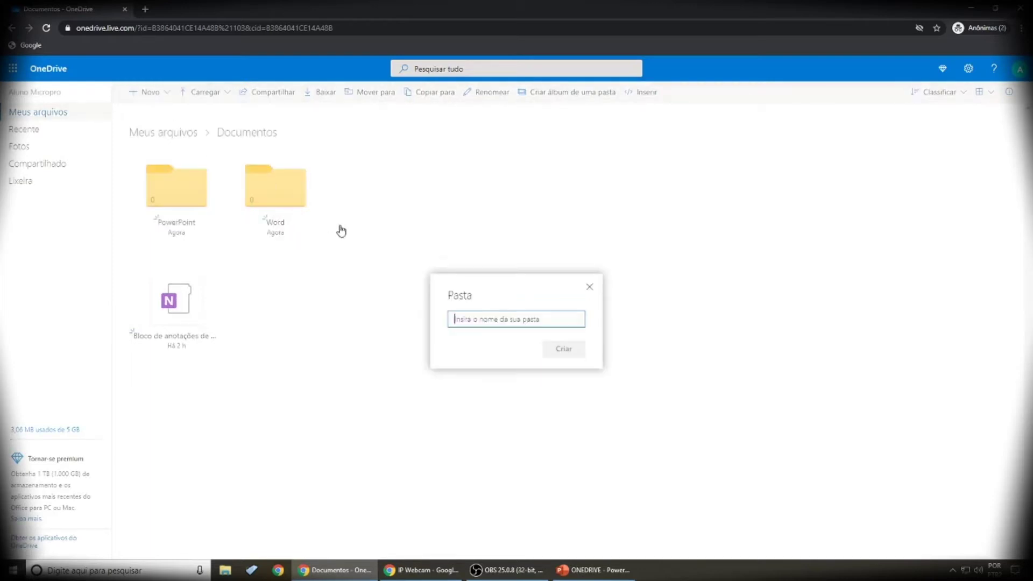
text(Excel)
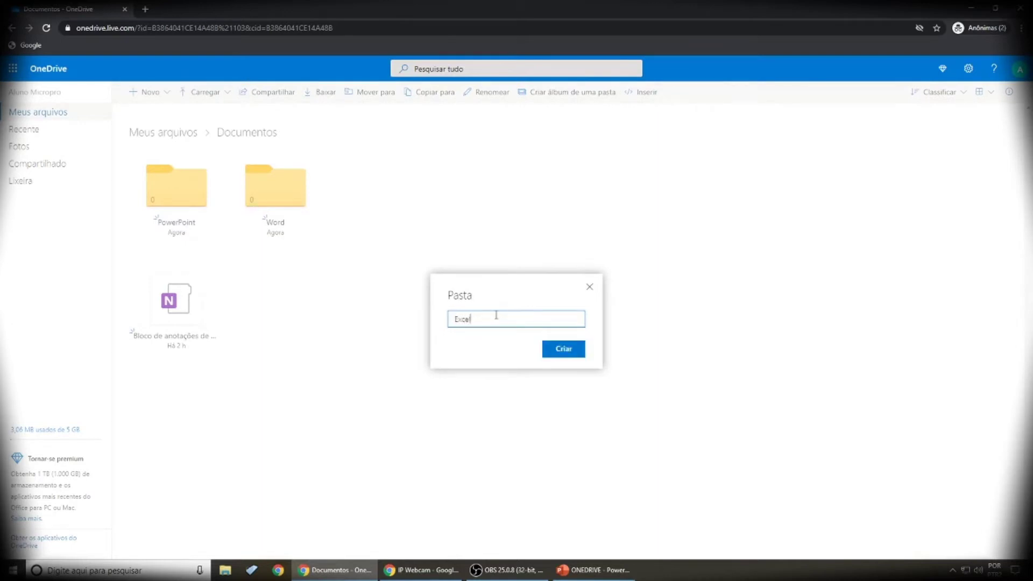
key(Return)
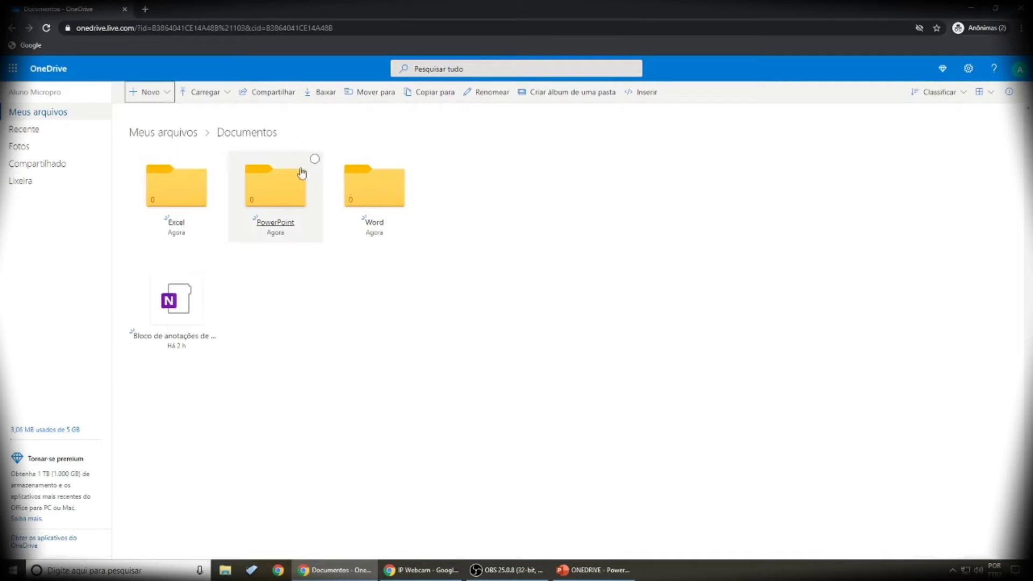
Step: Move Aula de Word Online.docx from Meus arquivos into Documentos › Word
click(164, 134)
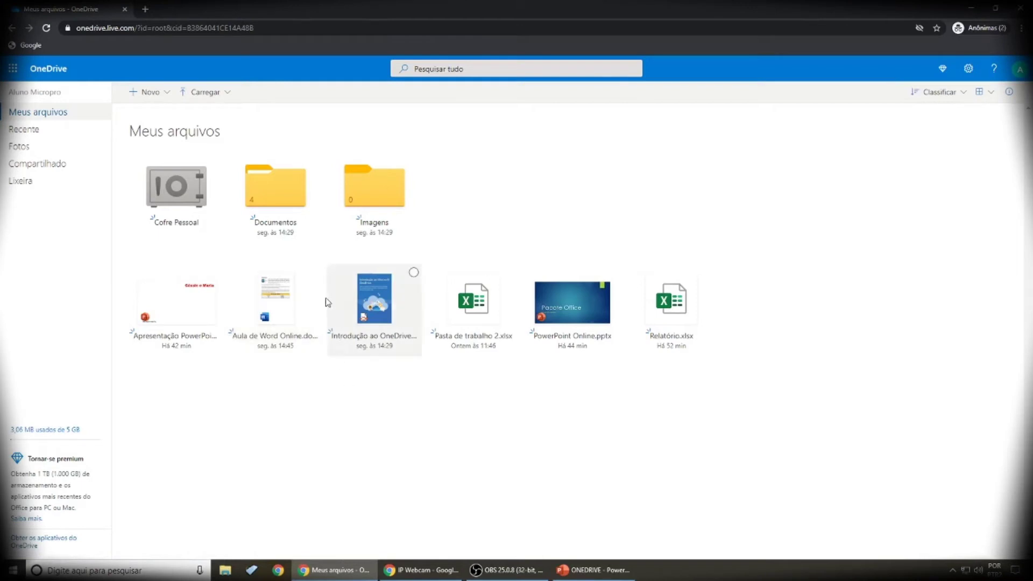
click(314, 273)
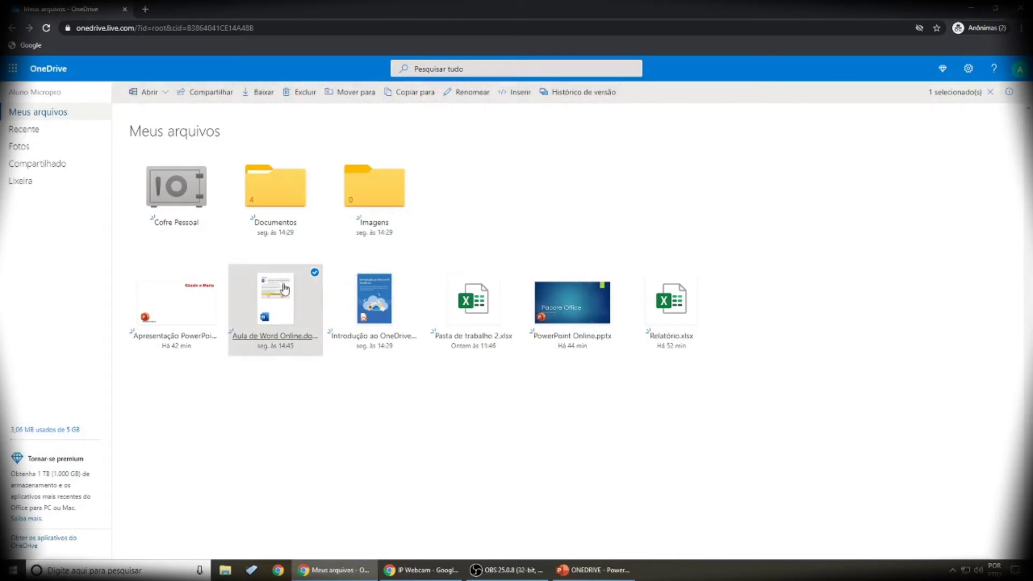
click(355, 97)
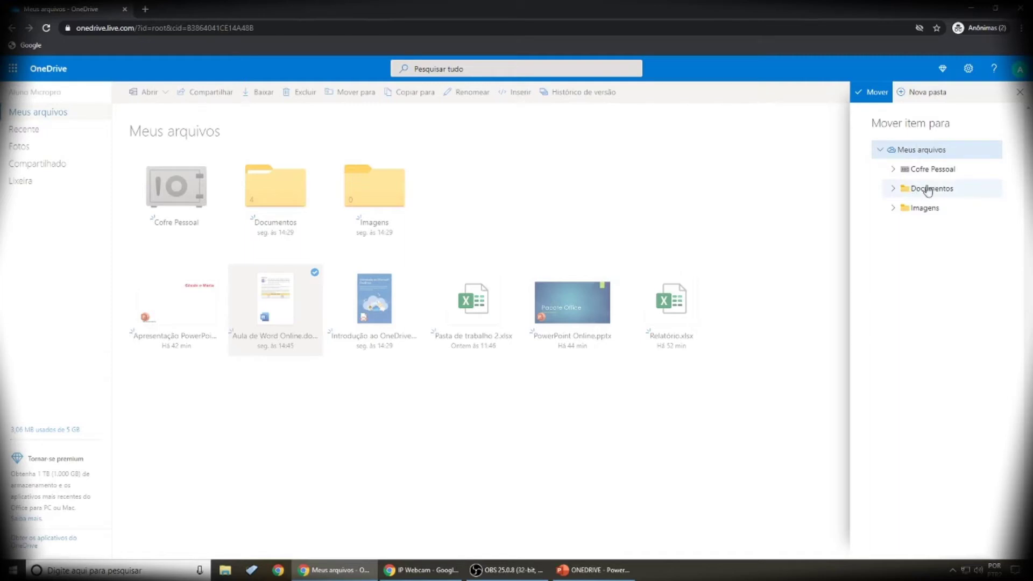
click(895, 191)
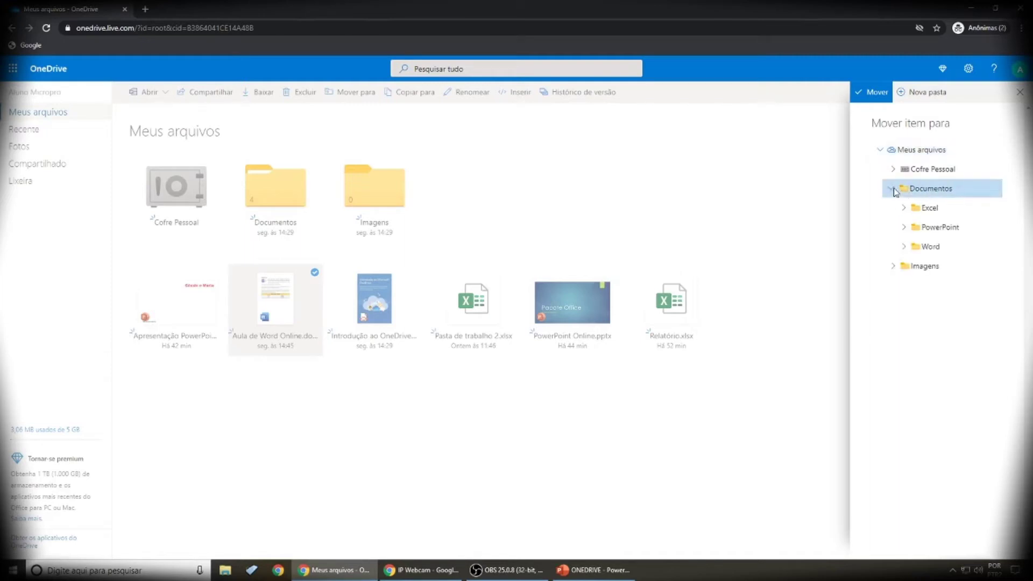
click(936, 251)
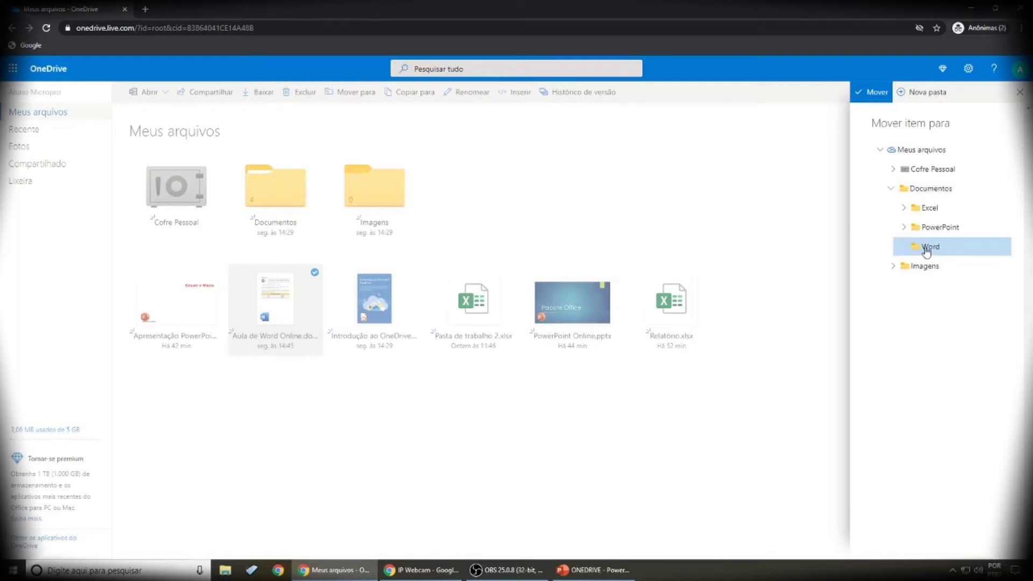
click(872, 94)
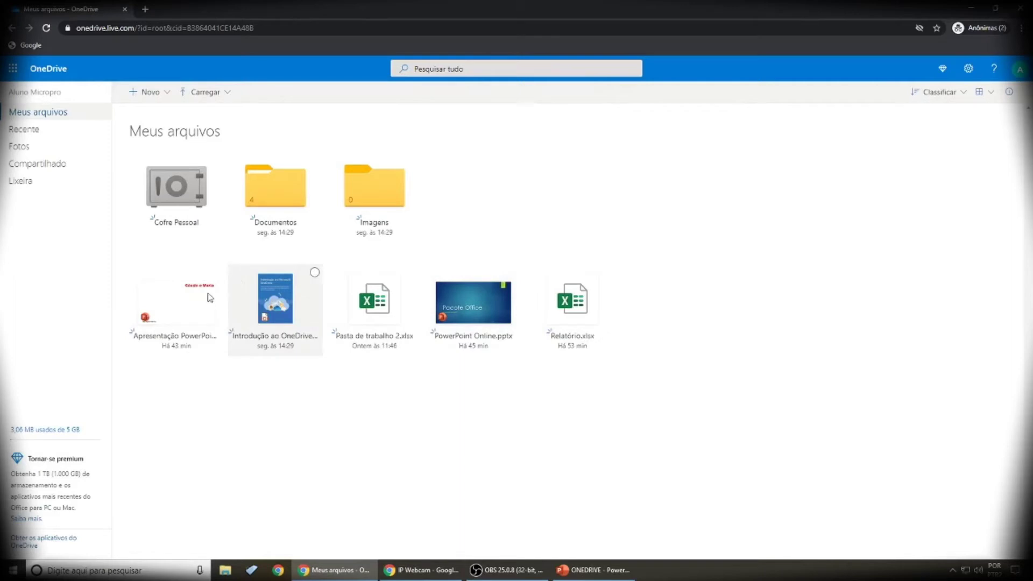
Step: Browse into Documentos › Word to confirm the moved document is there
click(272, 195)
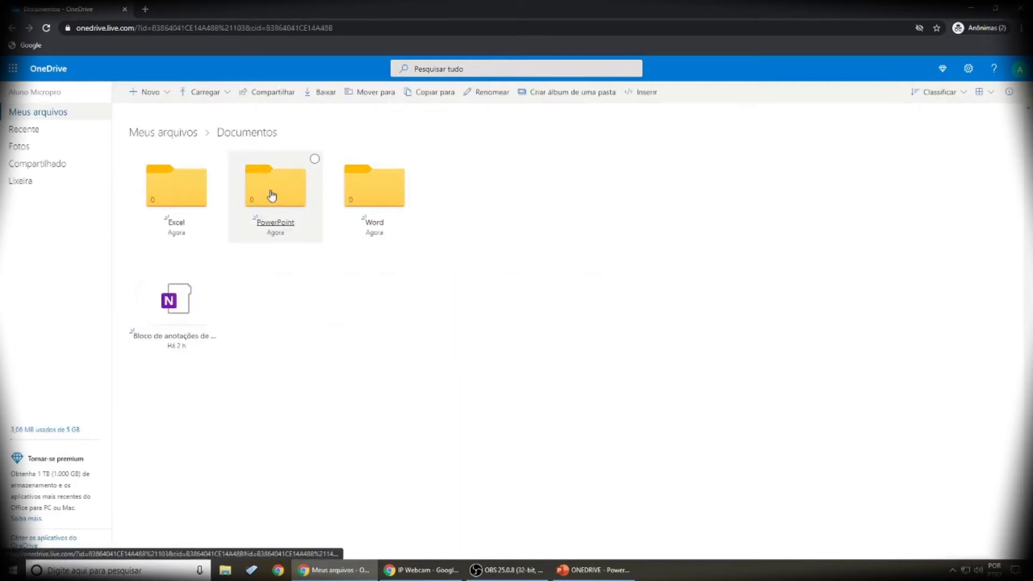
click(373, 203)
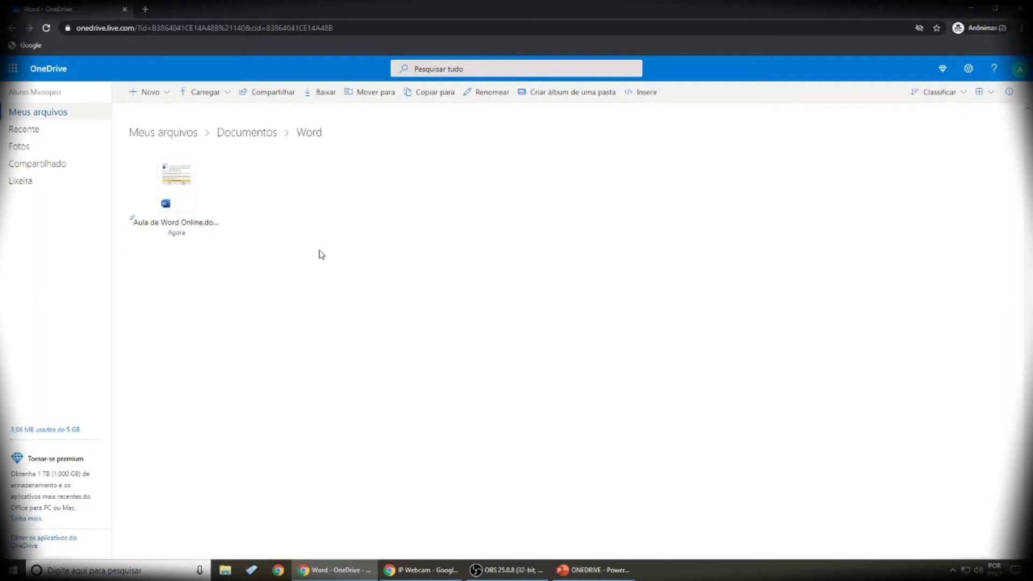
Step: Move Pasta de trabalho 2.xlsx and Relatório.xlsx into the Documentos › Excel folder
click(150, 136)
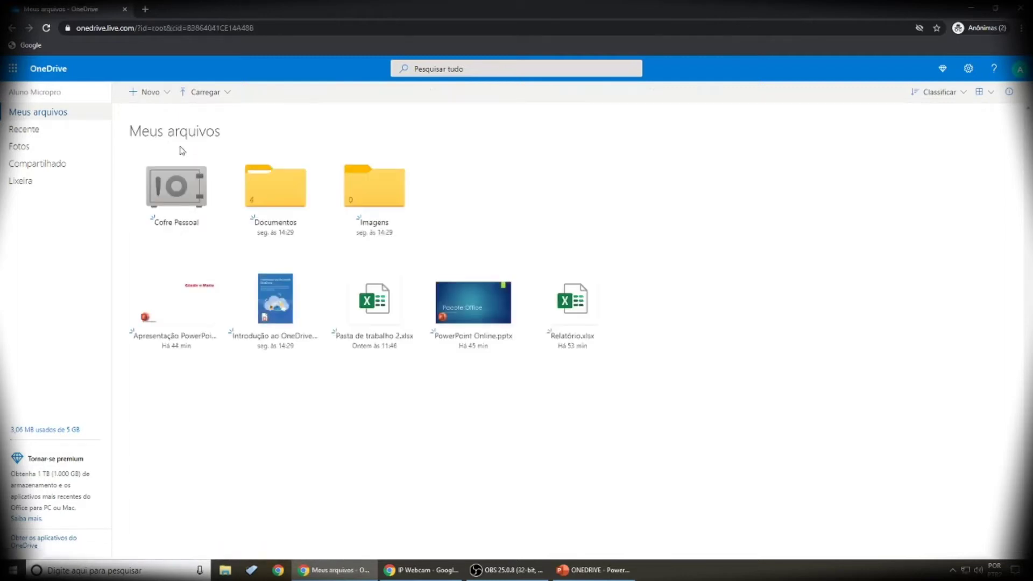
click(412, 273)
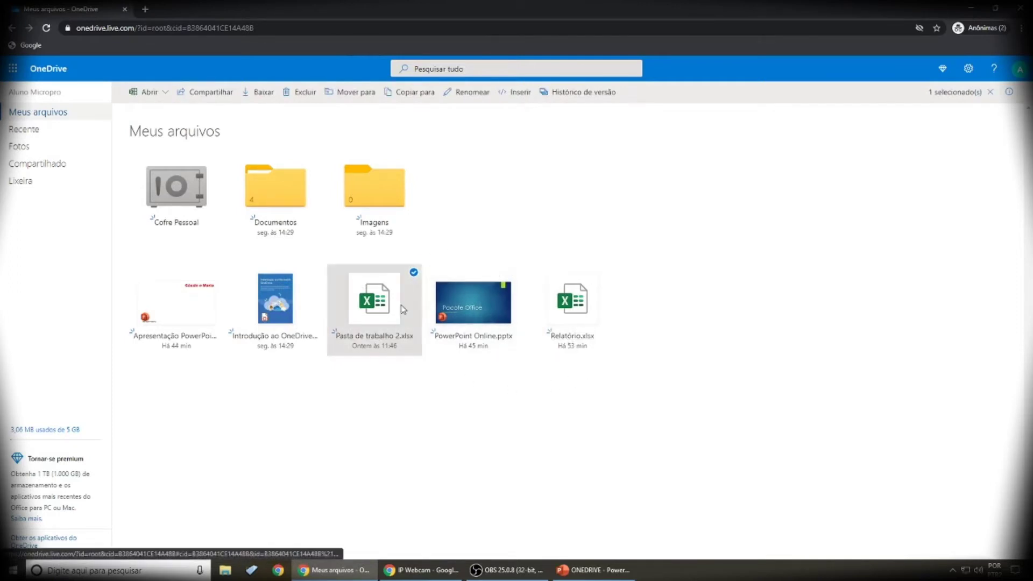
click(611, 272)
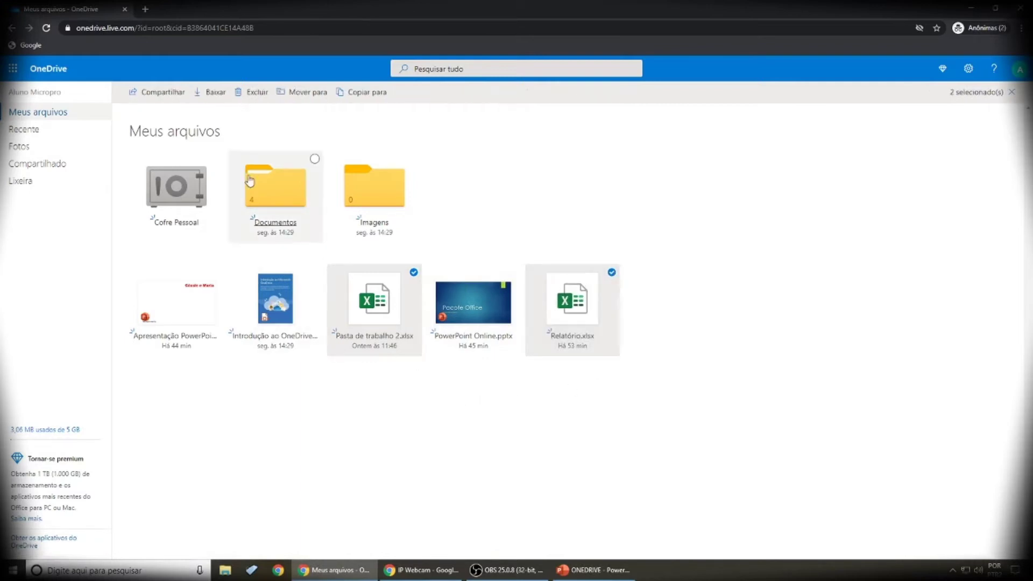
click(287, 97)
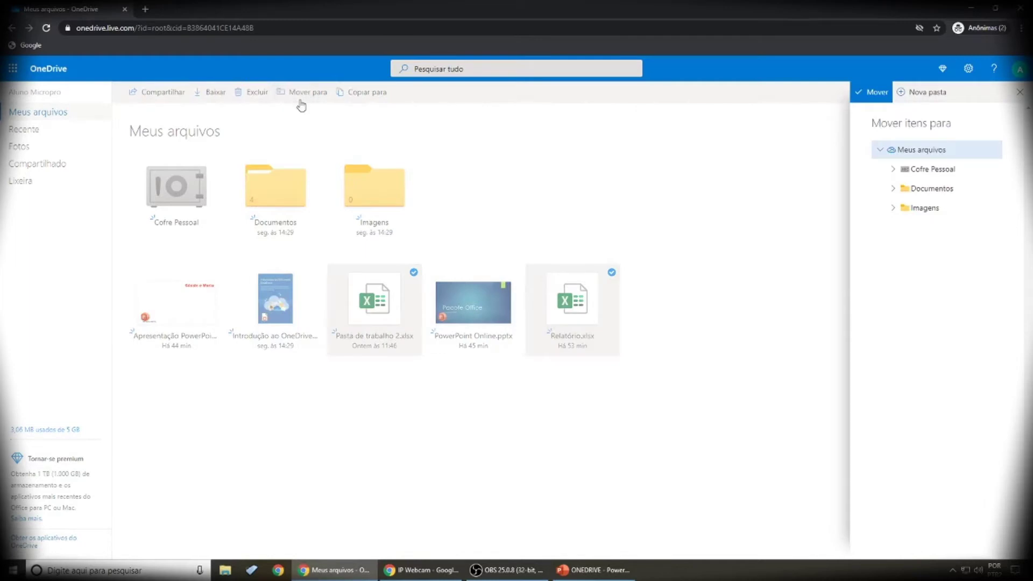
click(893, 191)
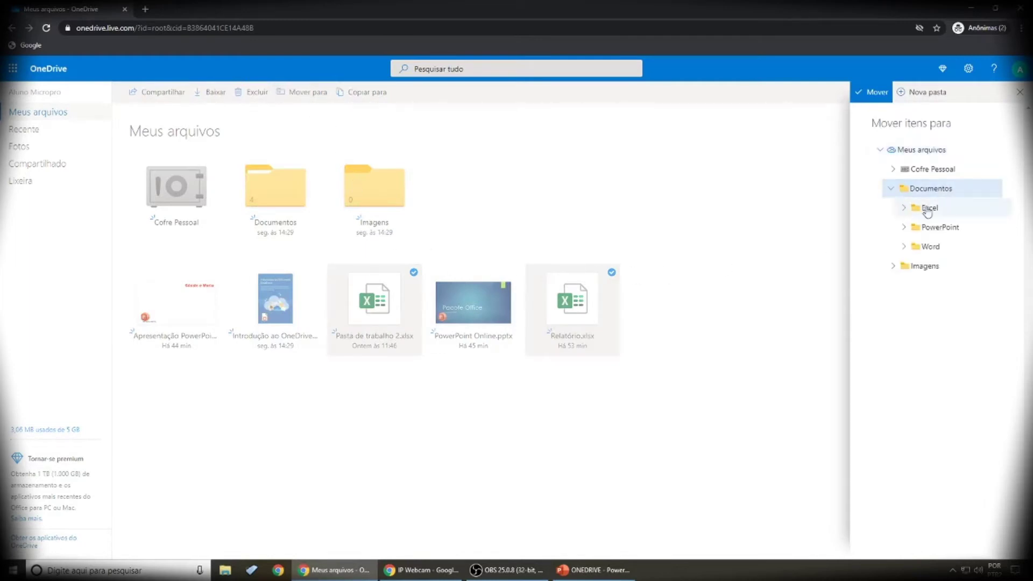
click(929, 210)
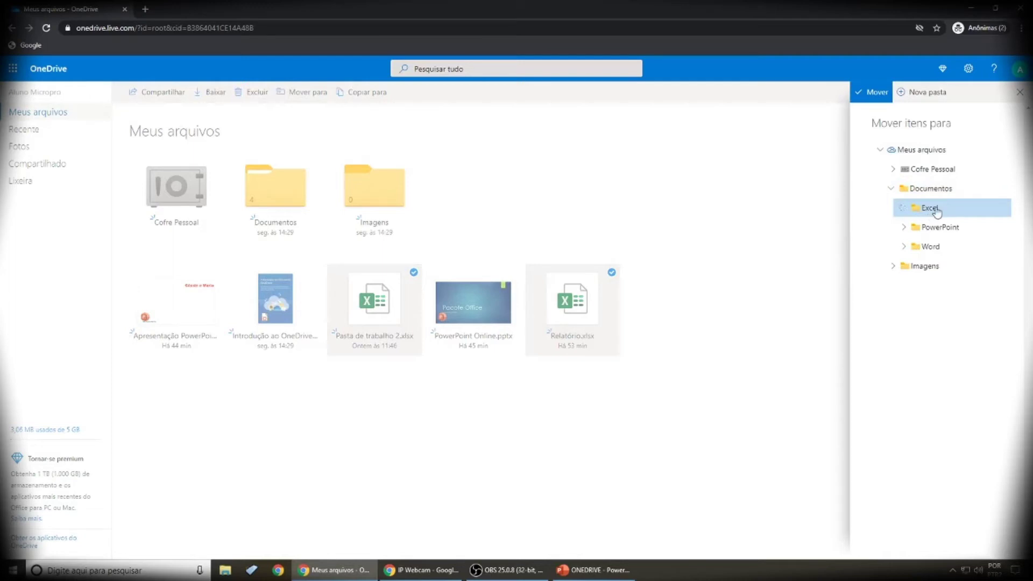
click(873, 92)
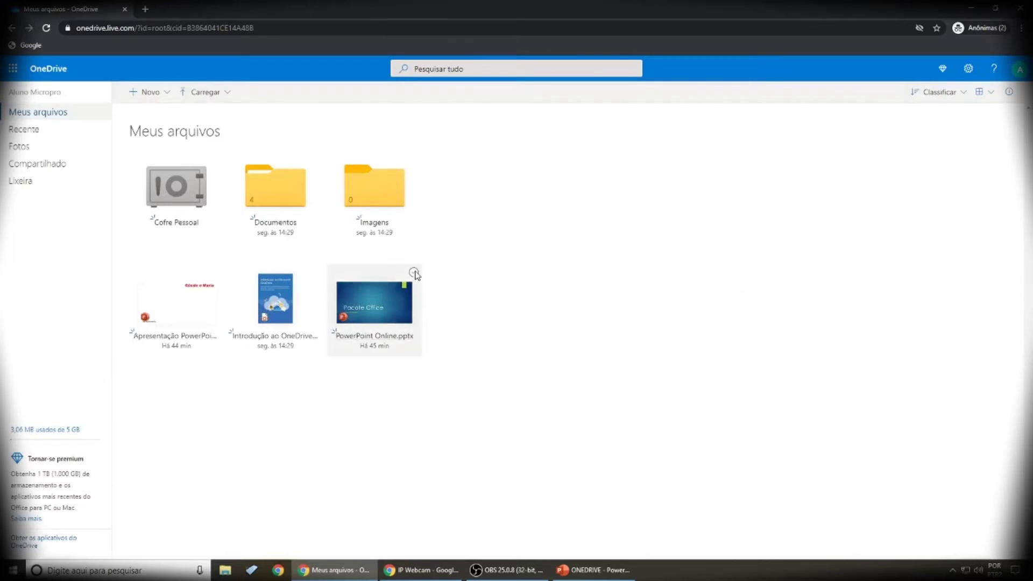
click(413, 272)
Step: Select the second presentation as well and move both into Documentos › PowerPoint
click(216, 272)
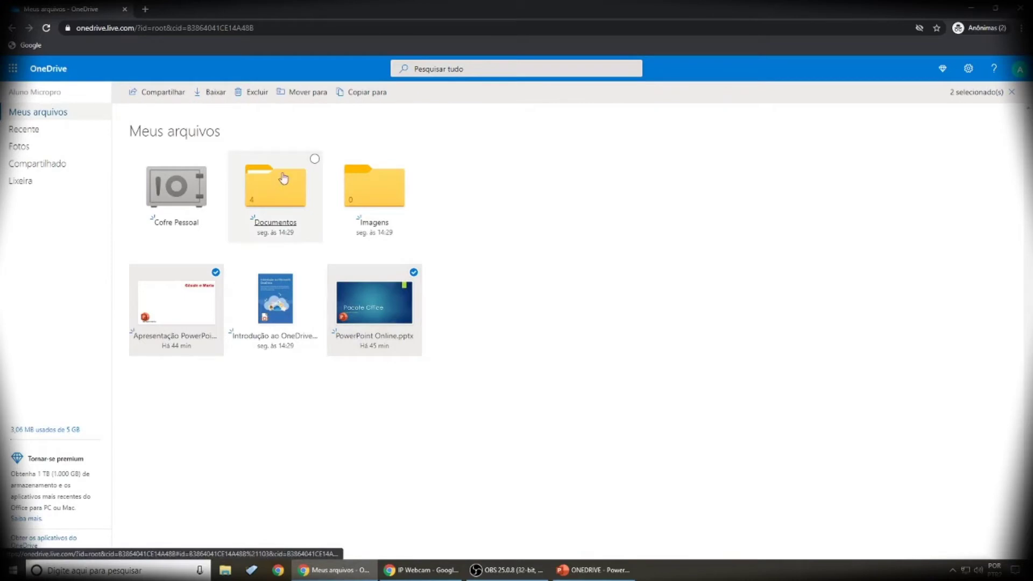
click(284, 96)
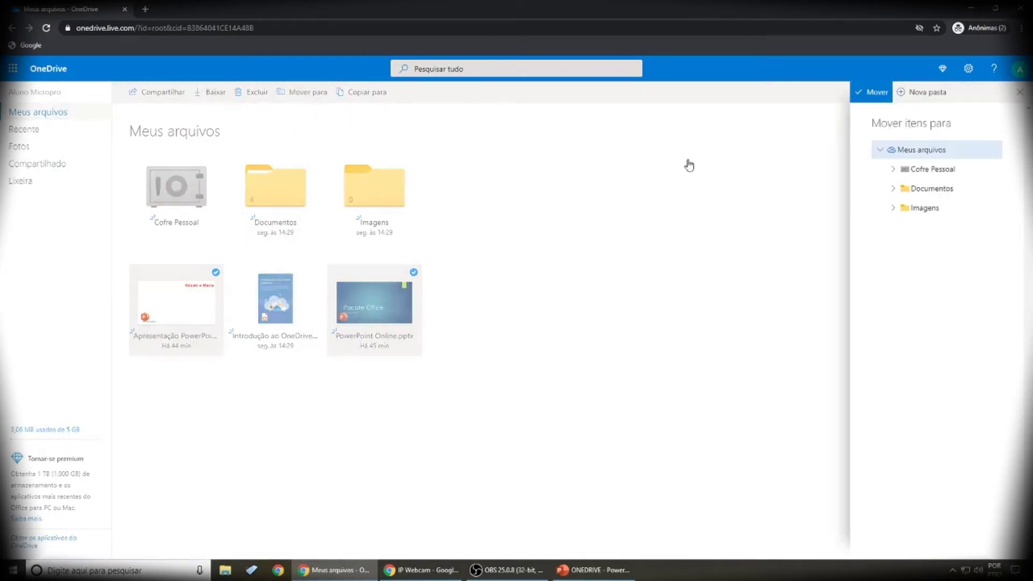
click(895, 150)
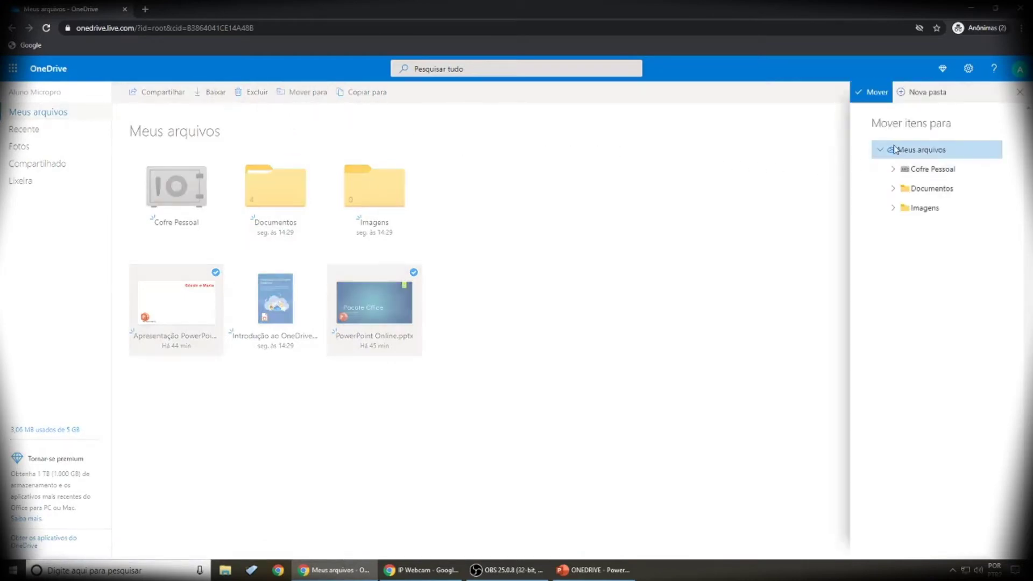
click(895, 188)
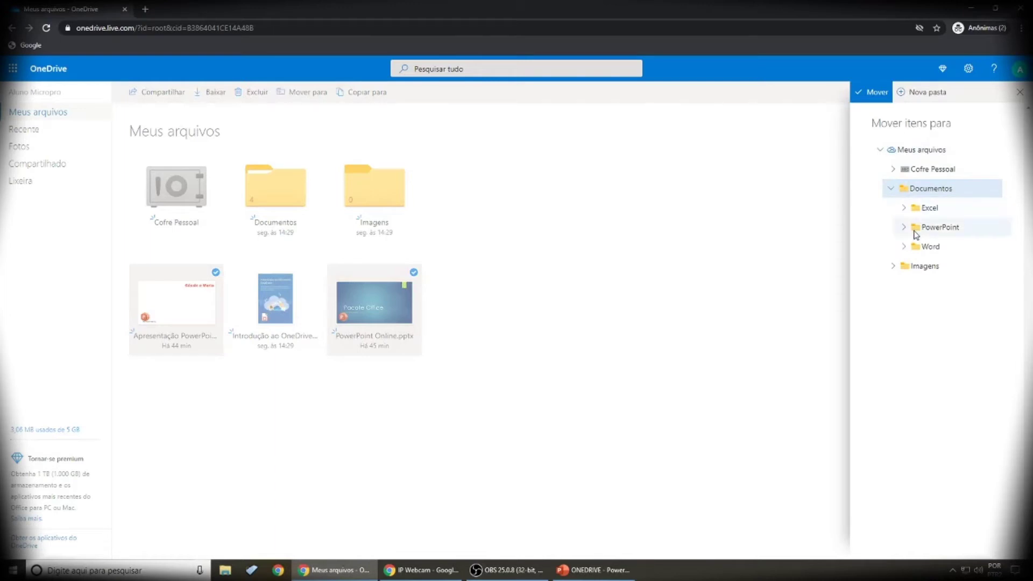
click(917, 228)
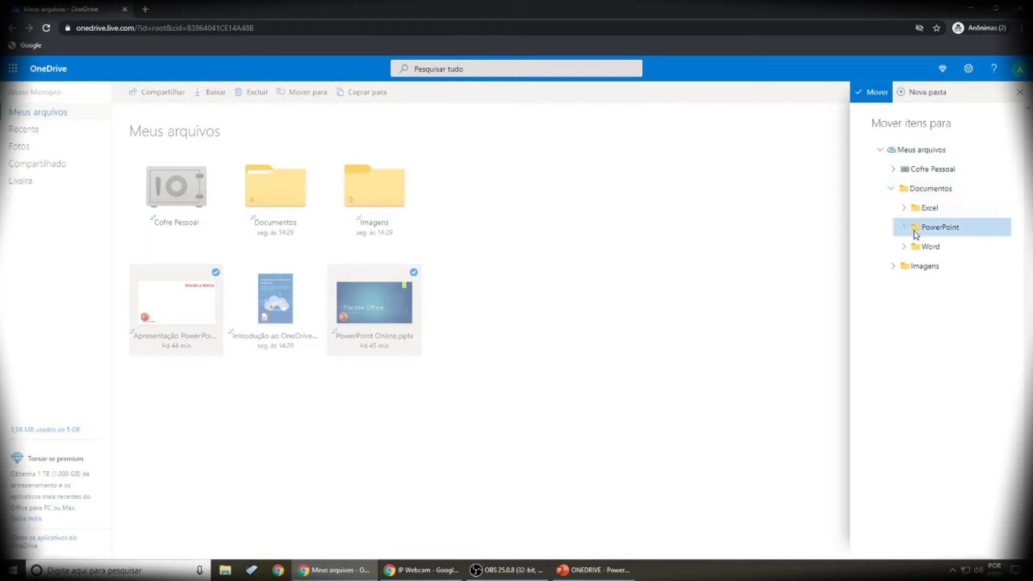
click(871, 92)
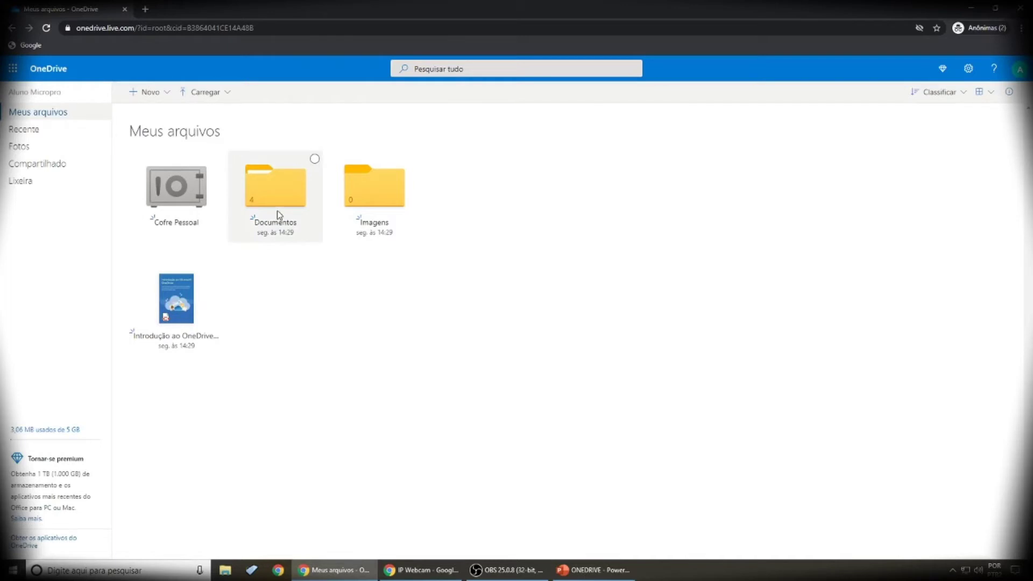
Step: Browse to Documentos › Excel and open Relatório.xlsx in Excel for the web
click(270, 188)
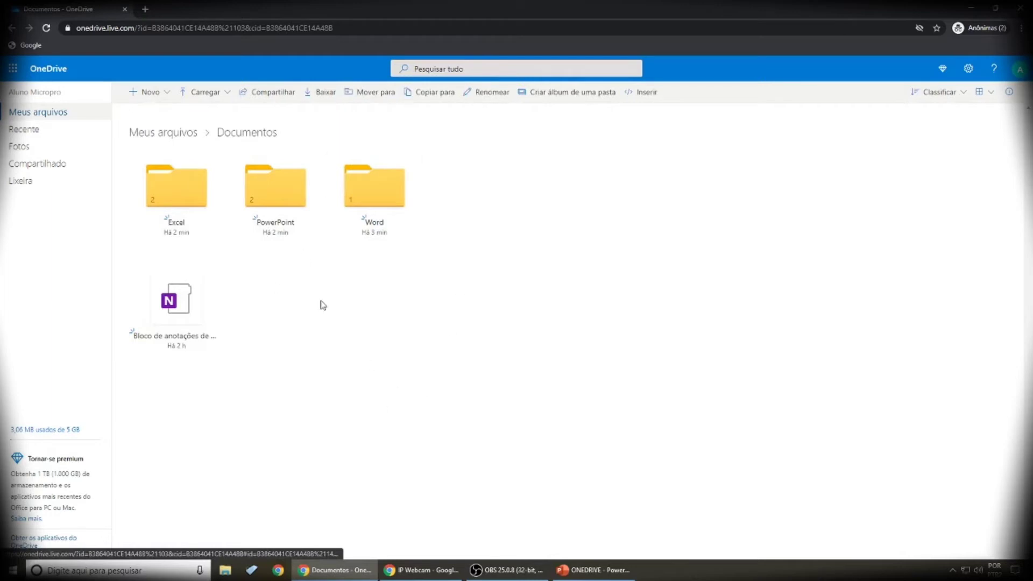
click(173, 192)
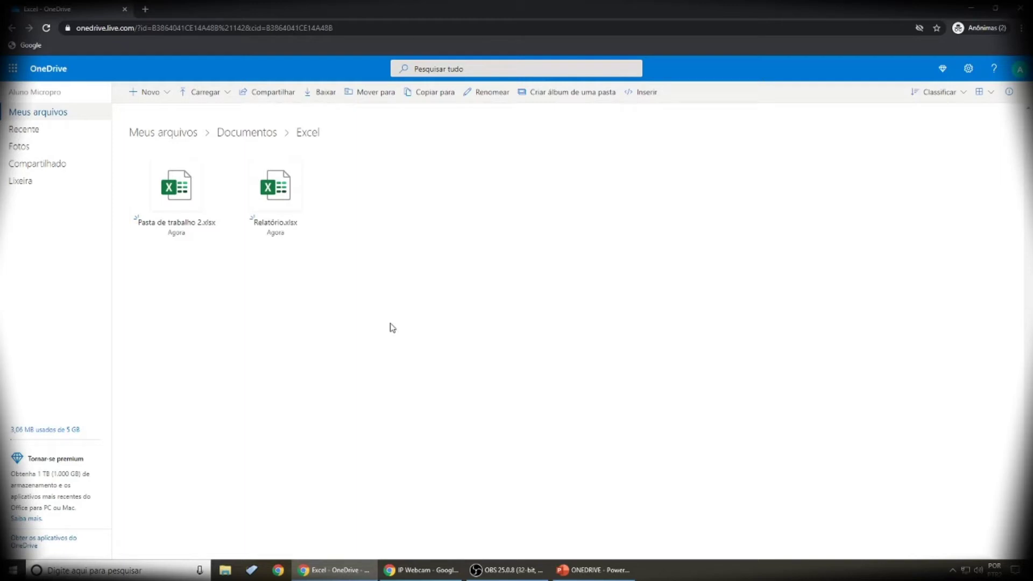
click(278, 192)
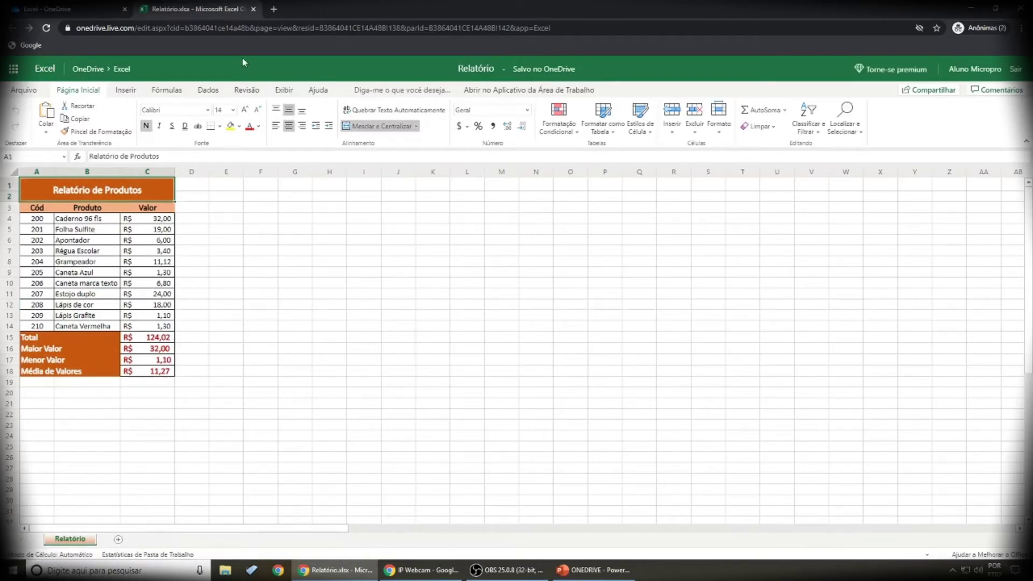
Step: Close Relatório, view and close Pasta de trabalho 2, then select its tile
click(254, 10)
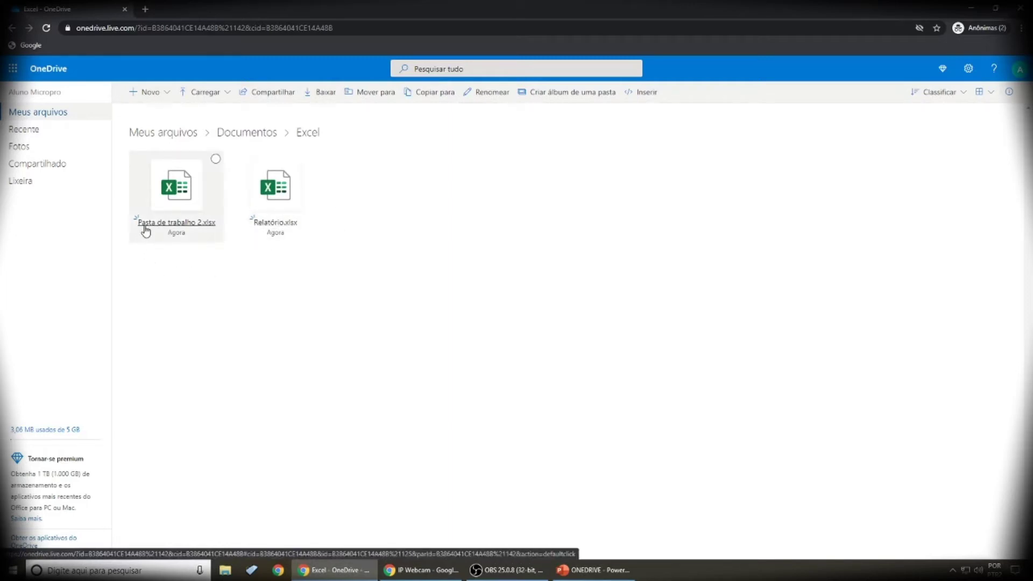
click(178, 201)
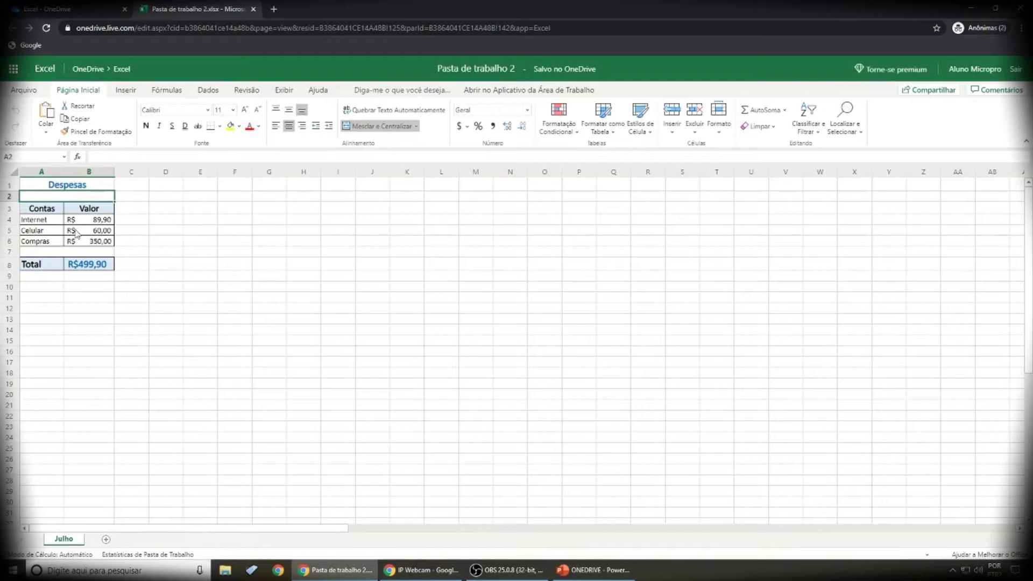
click(253, 10)
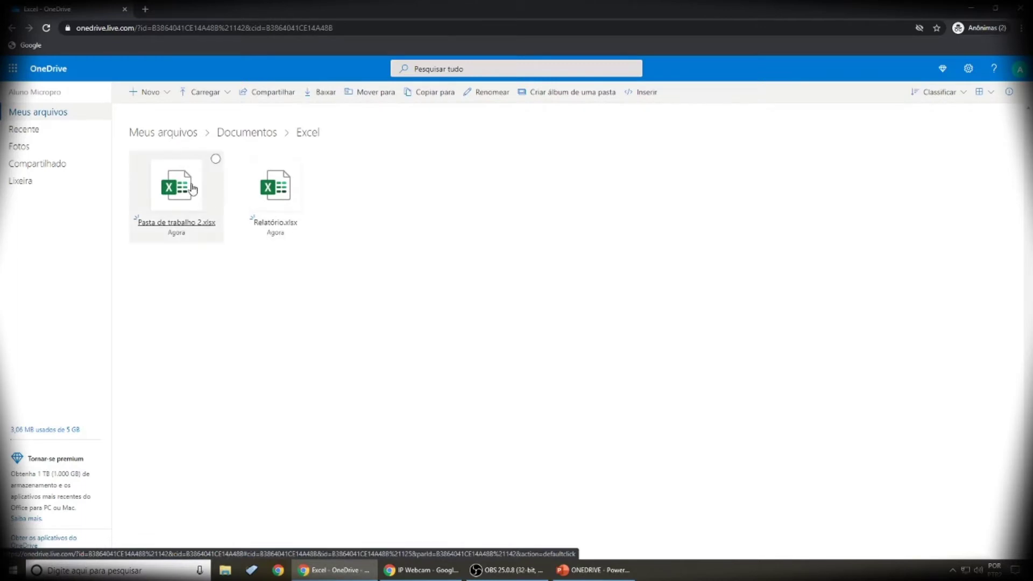
click(215, 160)
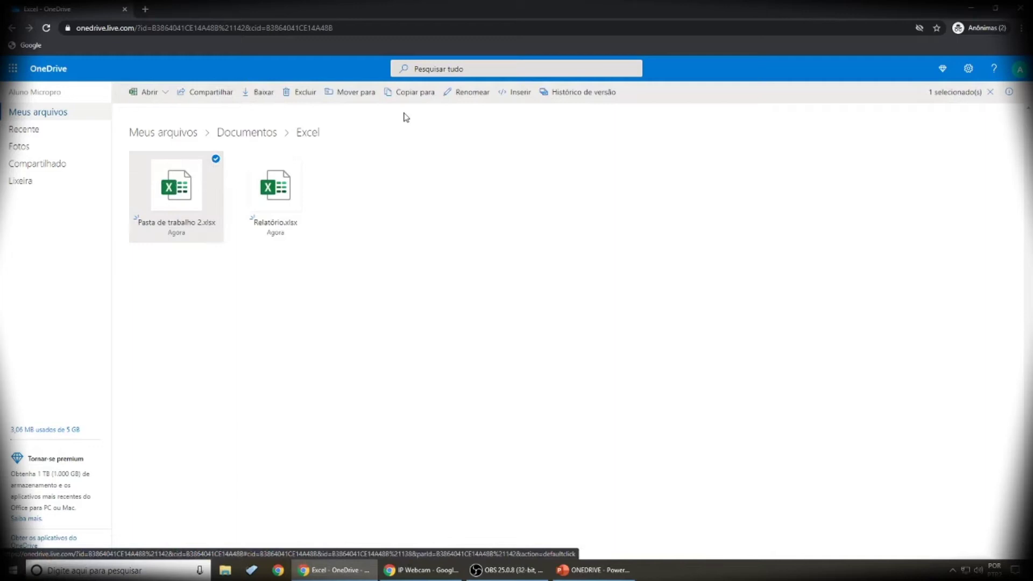
Step: Rename the workbook Pasta de trabalho 2.xlsx to 'Controle de gastos', then deselect it
click(469, 96)
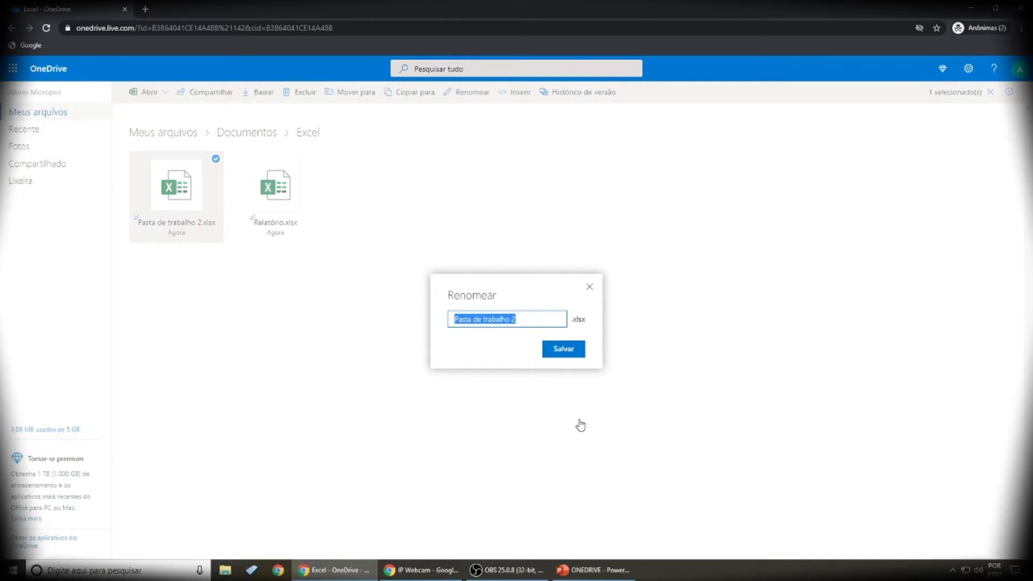
text(Co)
key(BackSpace)
key(BackSpace)
text(Contr)
key(BackSpace)
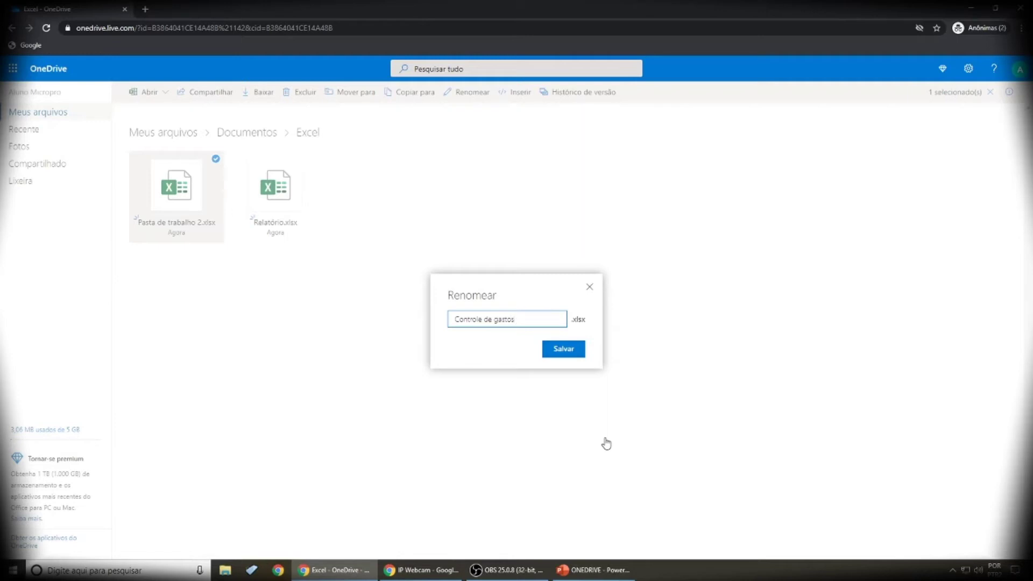
key(Return)
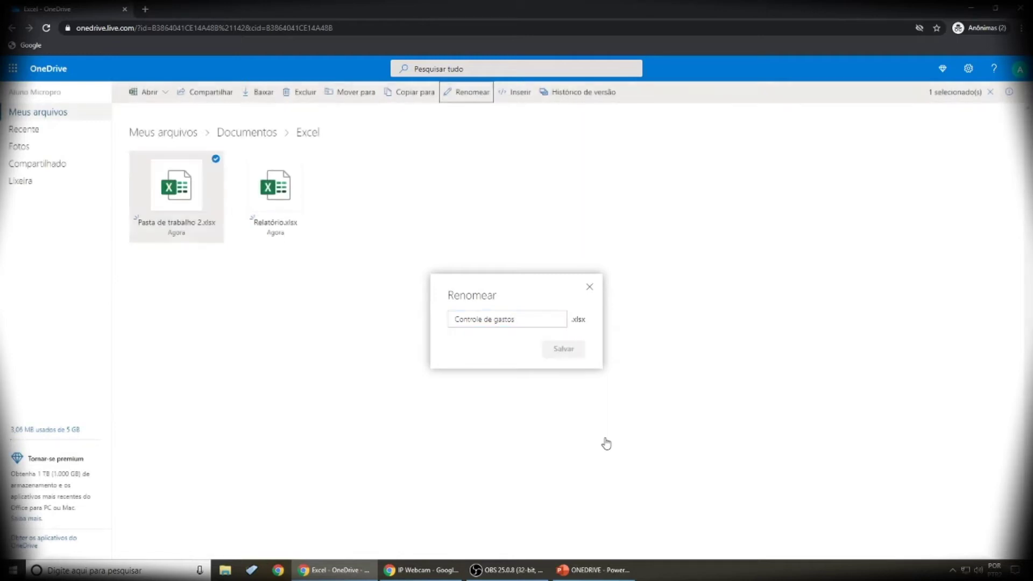
click(194, 286)
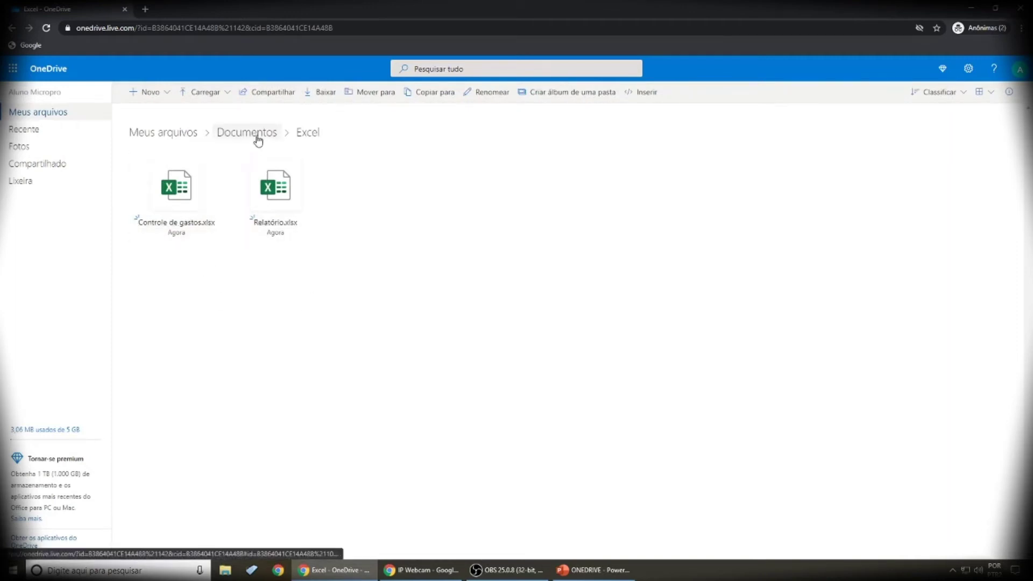
Step: Navigate from Meus arquivos to Documentos › Word and select the Aula de Word Online document
click(187, 135)
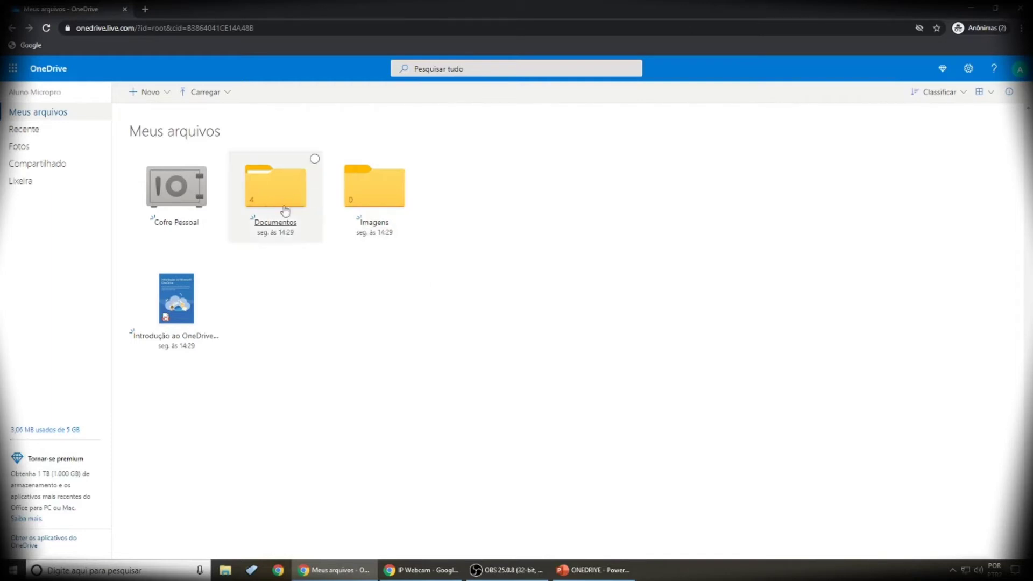
click(266, 194)
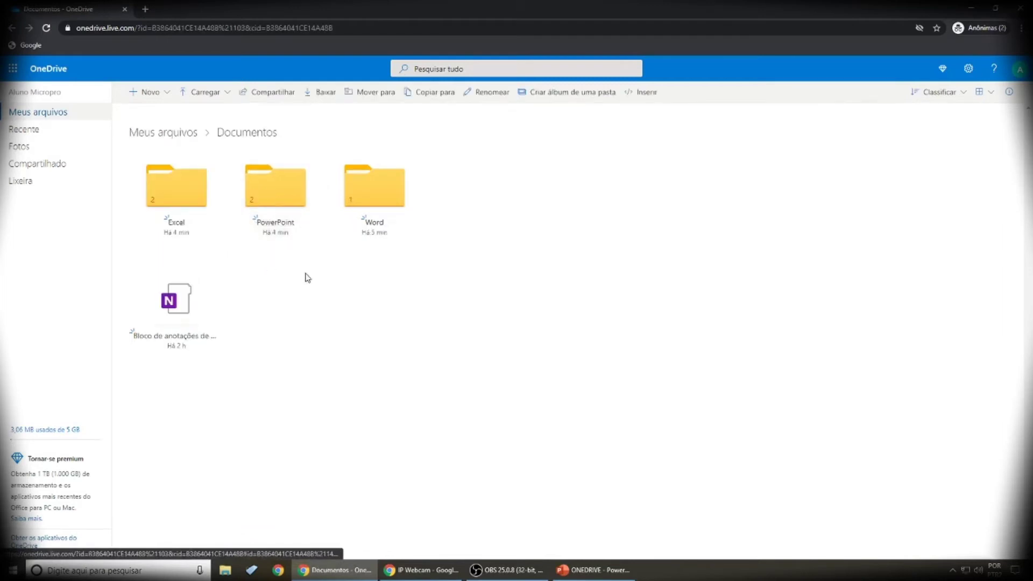
click(385, 191)
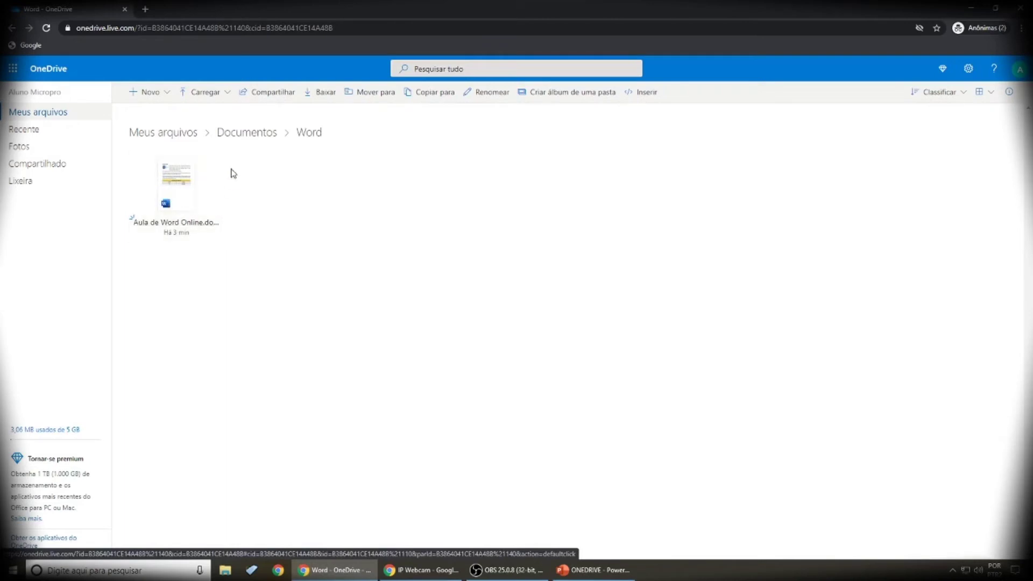
click(216, 160)
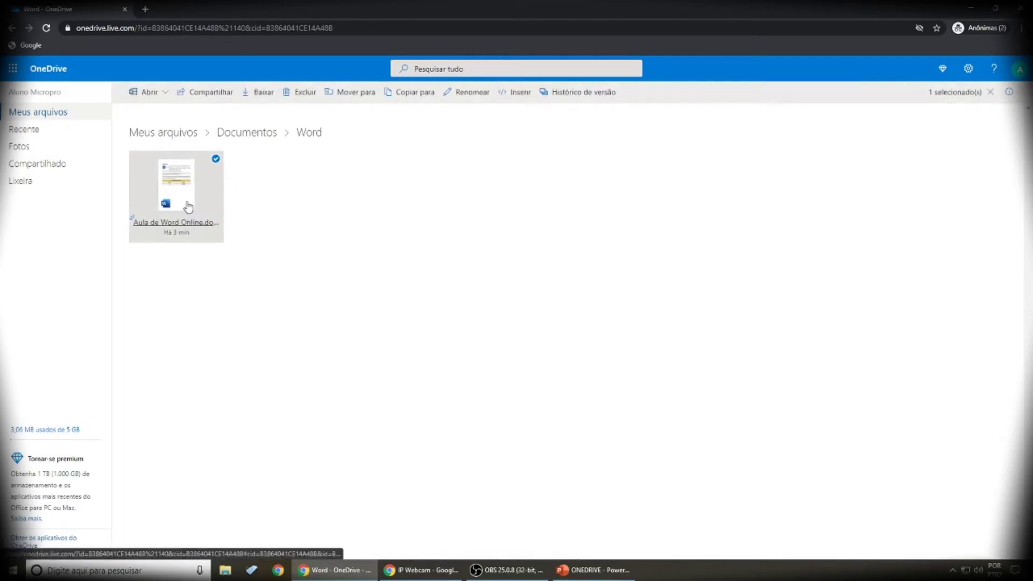
Step: Share Aula de Word Online by entering the recipient's e-mail address and adding the suggested contact
click(212, 95)
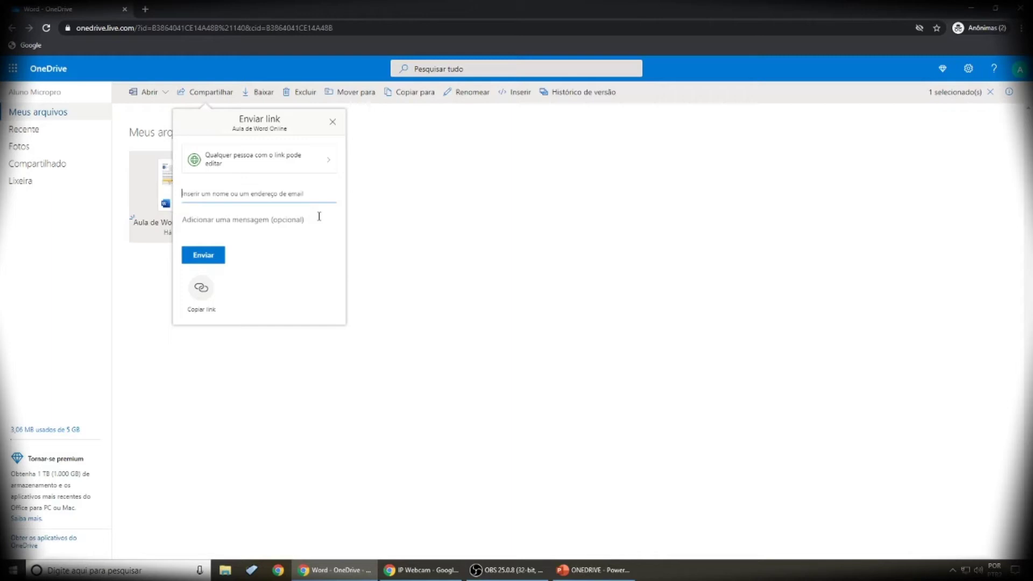
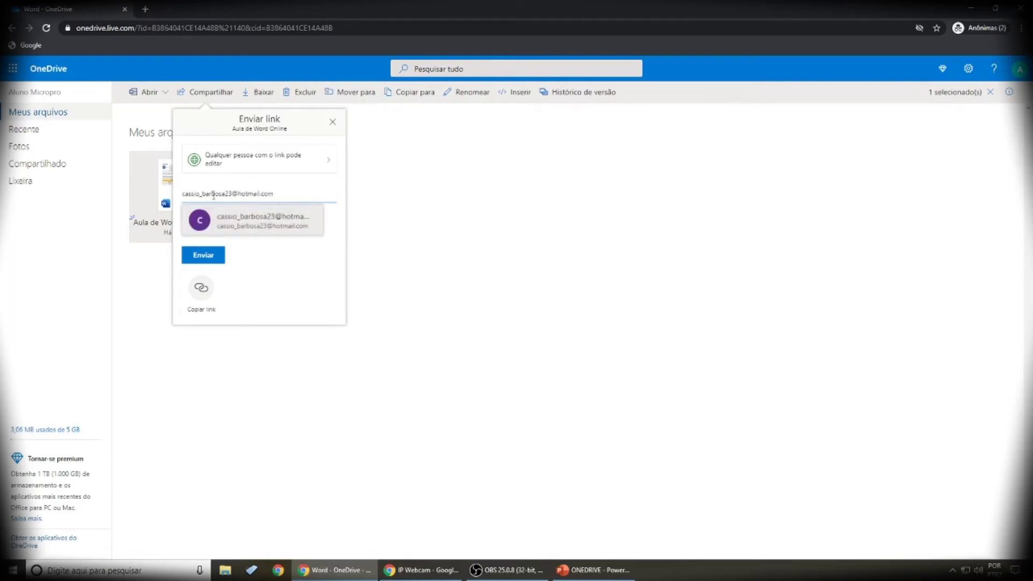
click(248, 230)
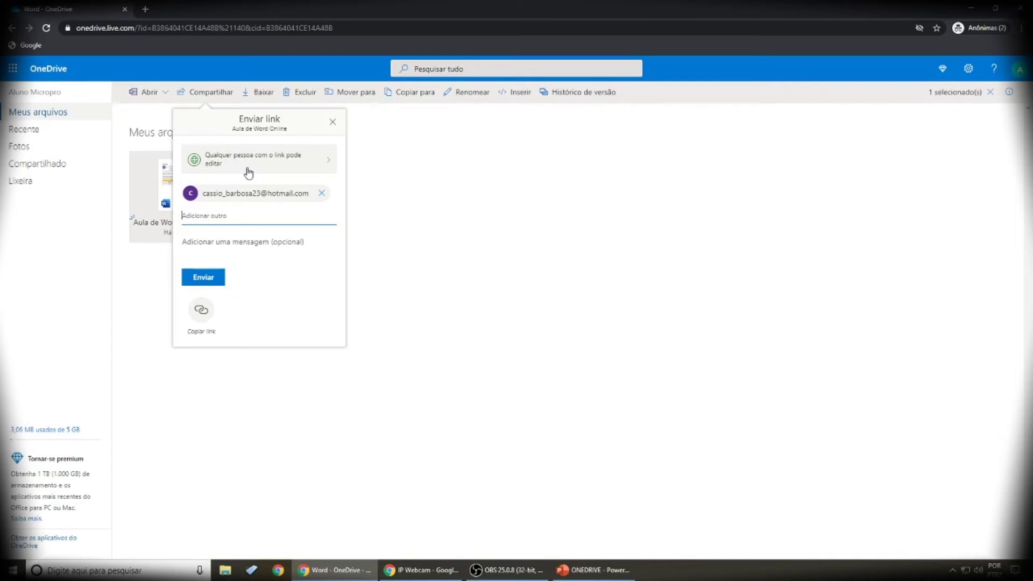
click(328, 159)
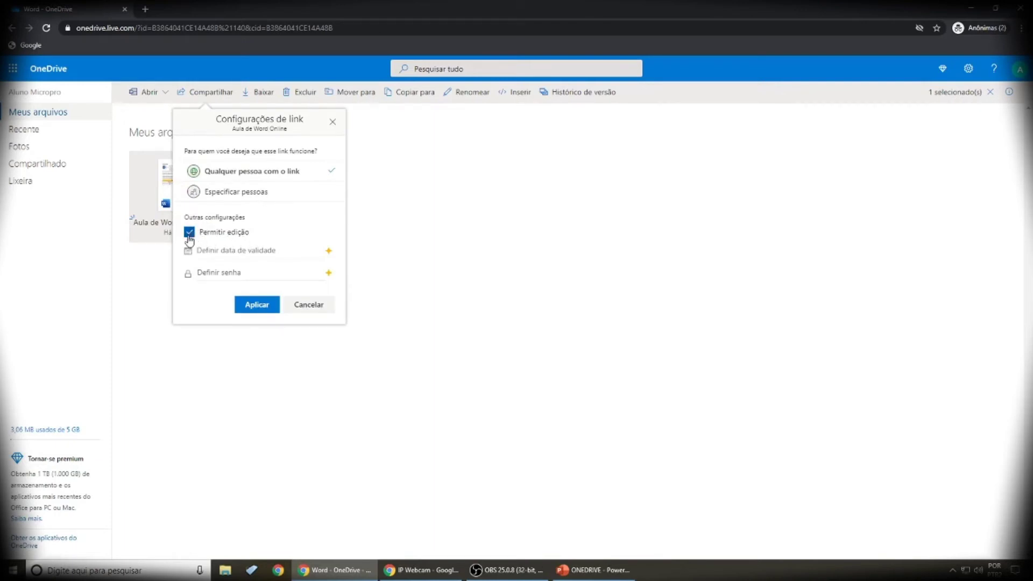
Step: Uncheck Permitir edição to make the link view-only, apply it, send it, and dismiss the confirmation
click(190, 235)
click(262, 308)
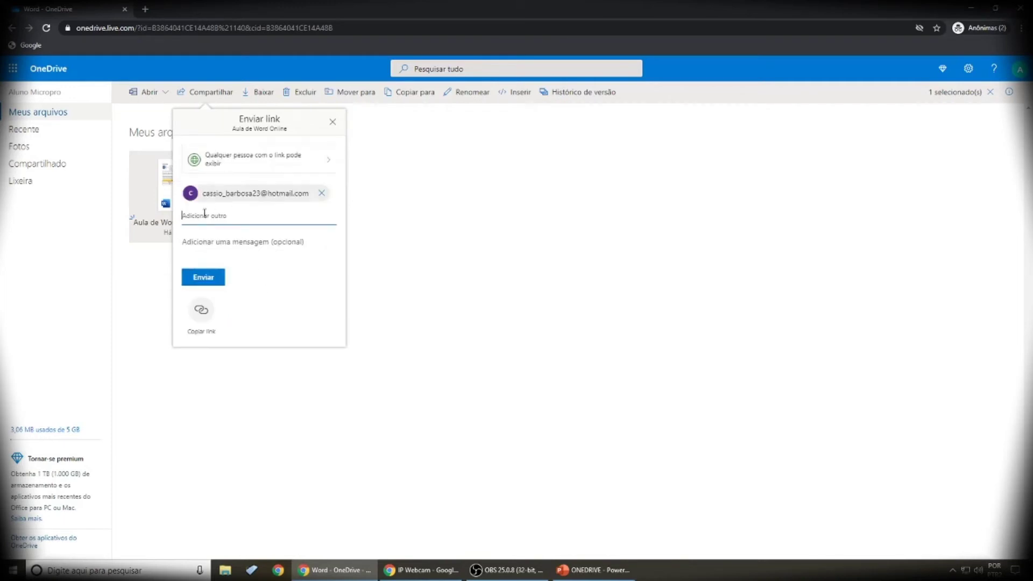
click(207, 284)
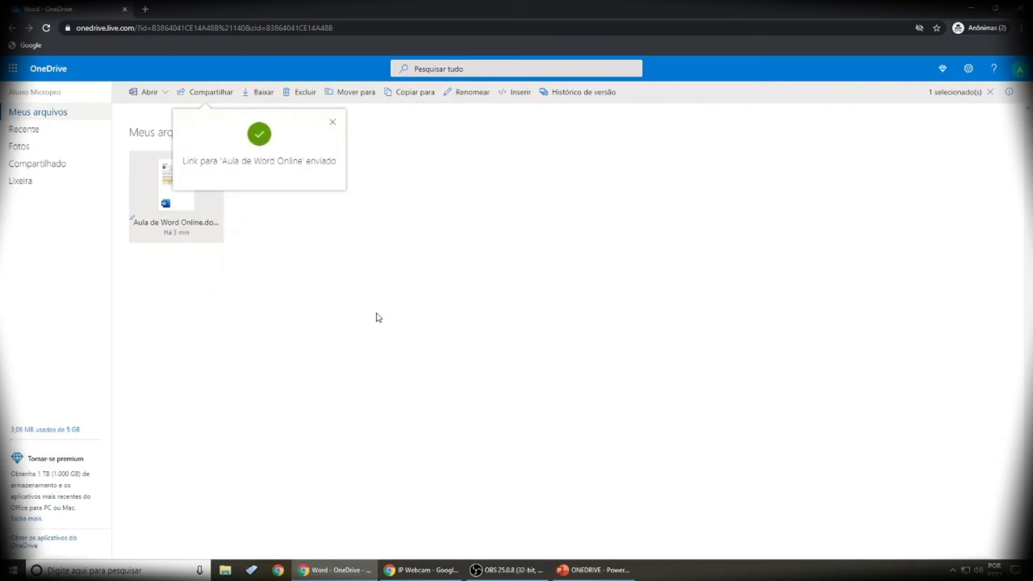
click(215, 294)
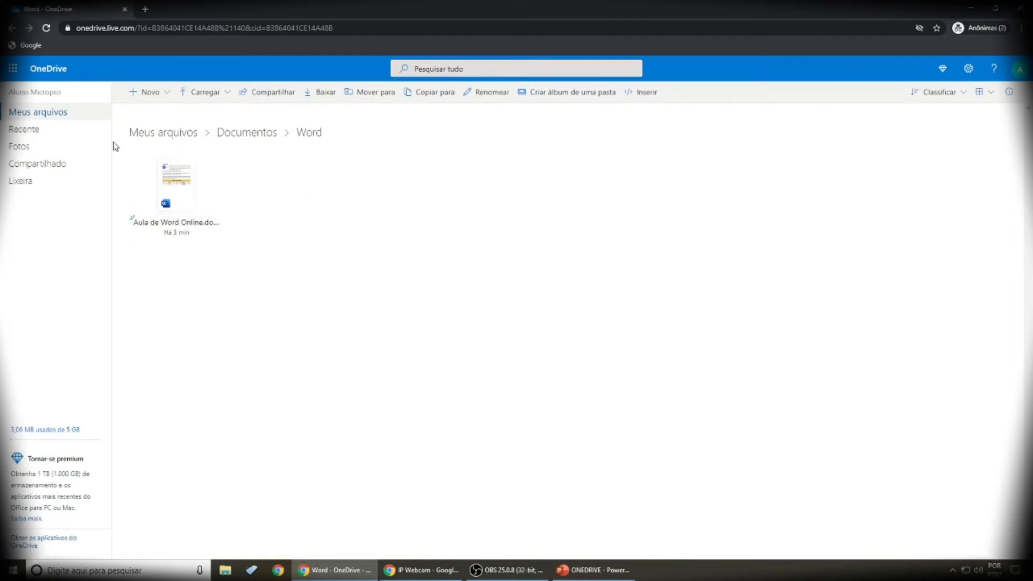
Step: Return to Meus arquivos from the left navigation pane
click(51, 120)
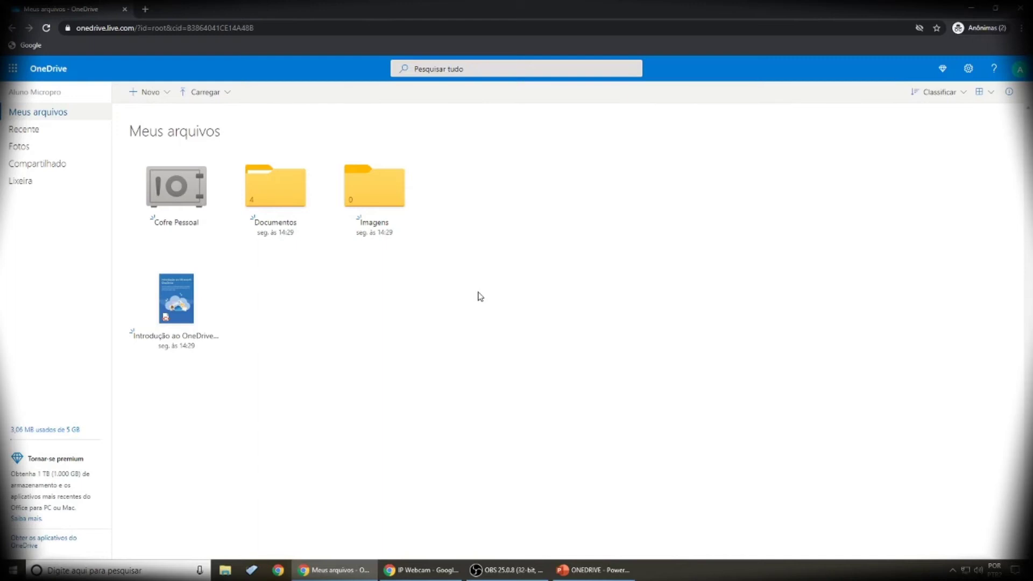
Step: Download PowerPoint Online.pptx from Documentos › PowerPoint and show the full browser downloads list
click(269, 193)
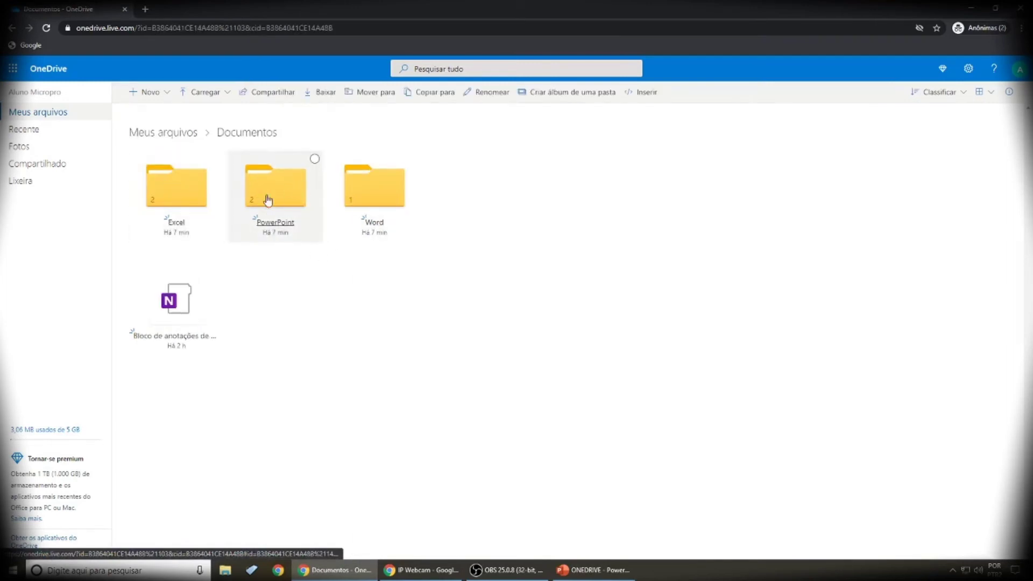
click(284, 197)
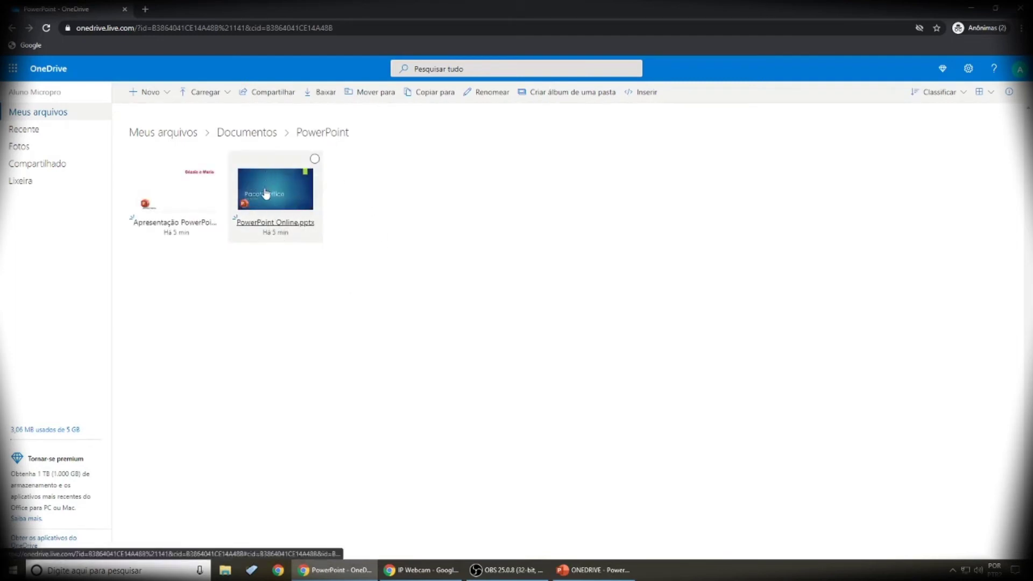
click(315, 160)
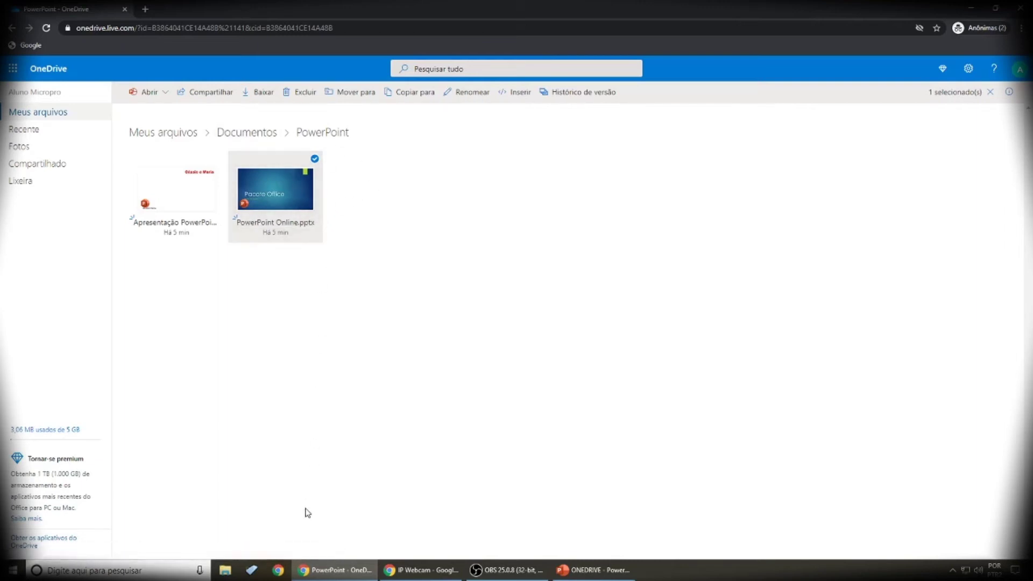
click(256, 93)
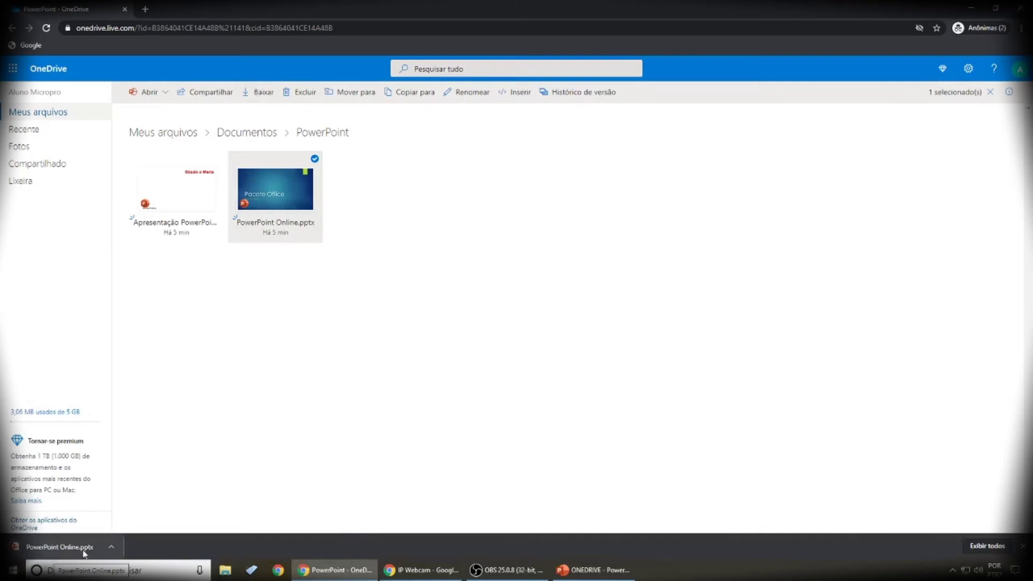
click(975, 547)
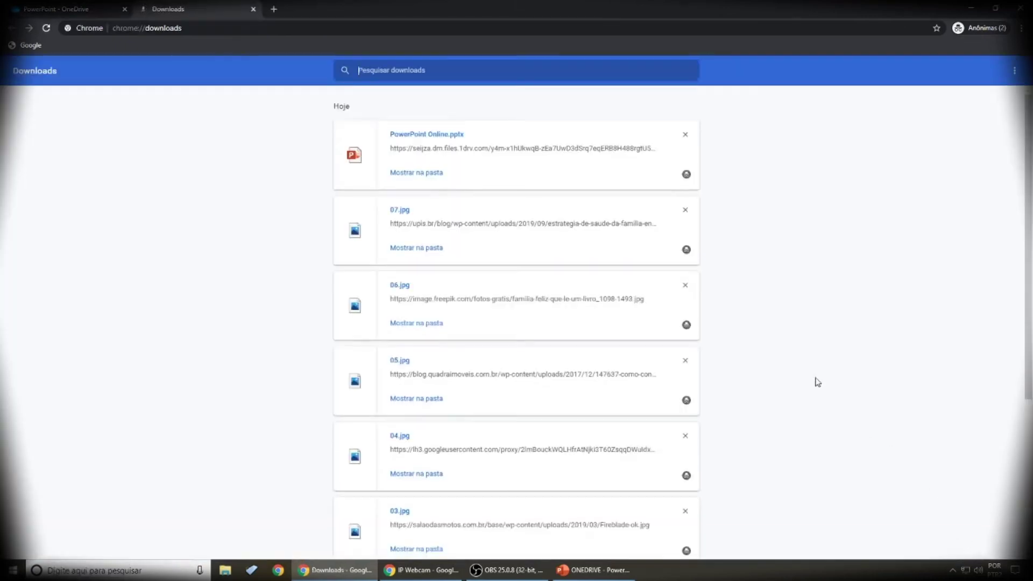
Step: Show the downloaded PowerPoint Online.pptx in its folder
click(406, 173)
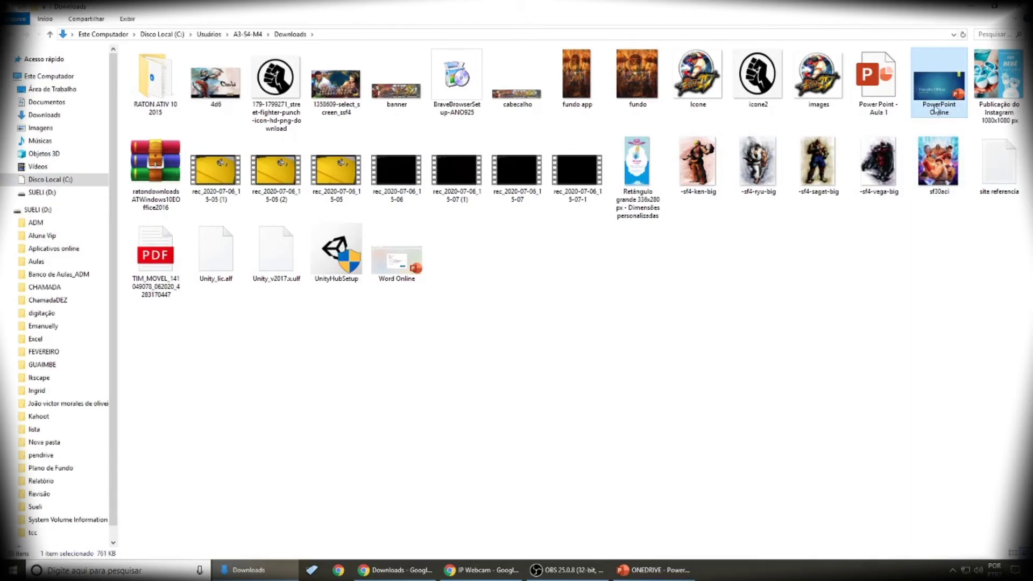
Step: Open the downloaded PowerPoint Online presentation and look through its four slides
double_click(936, 101)
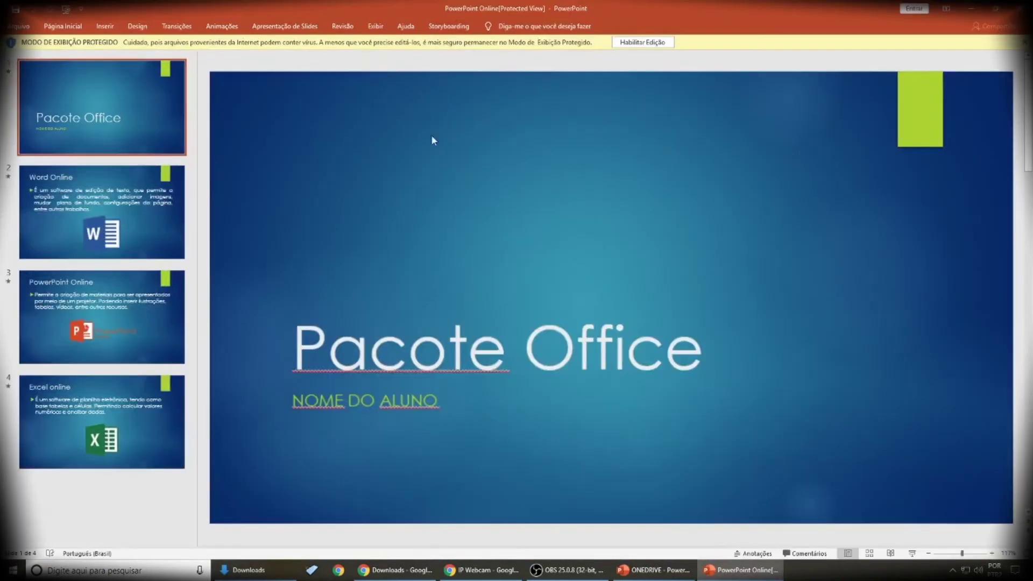
click(129, 197)
click(102, 317)
click(106, 394)
click(108, 281)
click(111, 173)
click(111, 123)
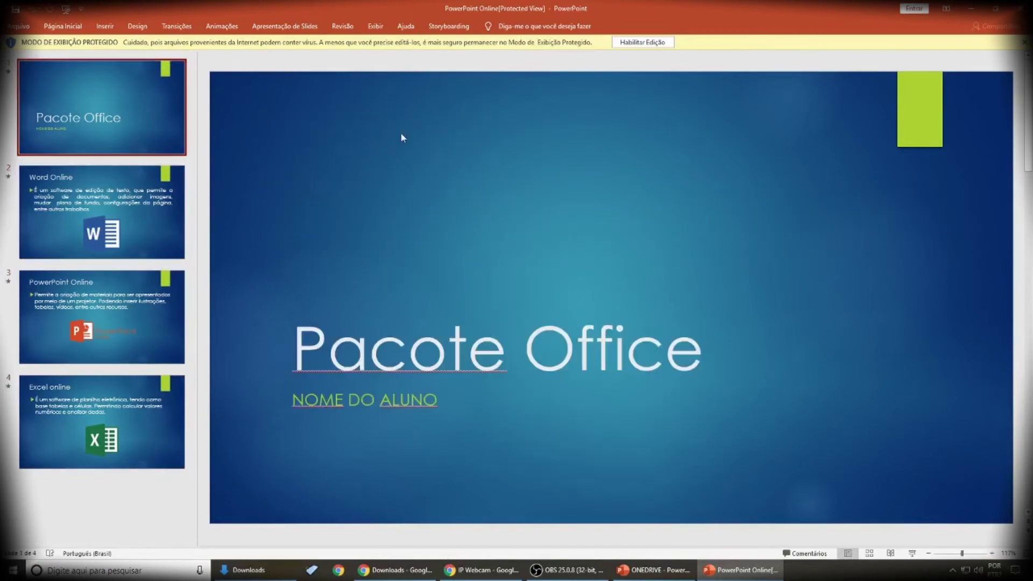
Step: Close PowerPoint, the File Explorer Downloads window and Chrome's Downloads page
click(1018, 8)
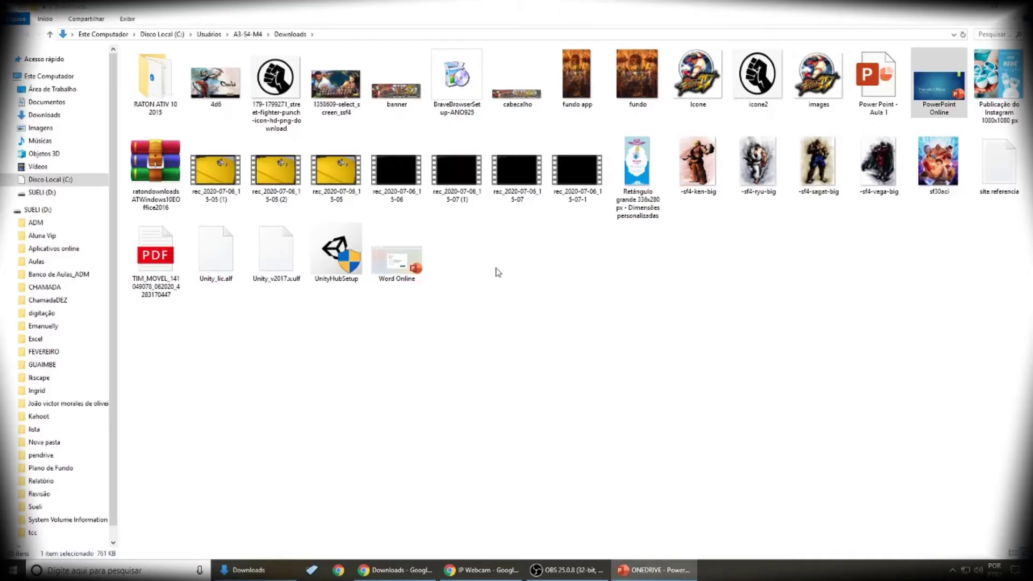
click(1017, 7)
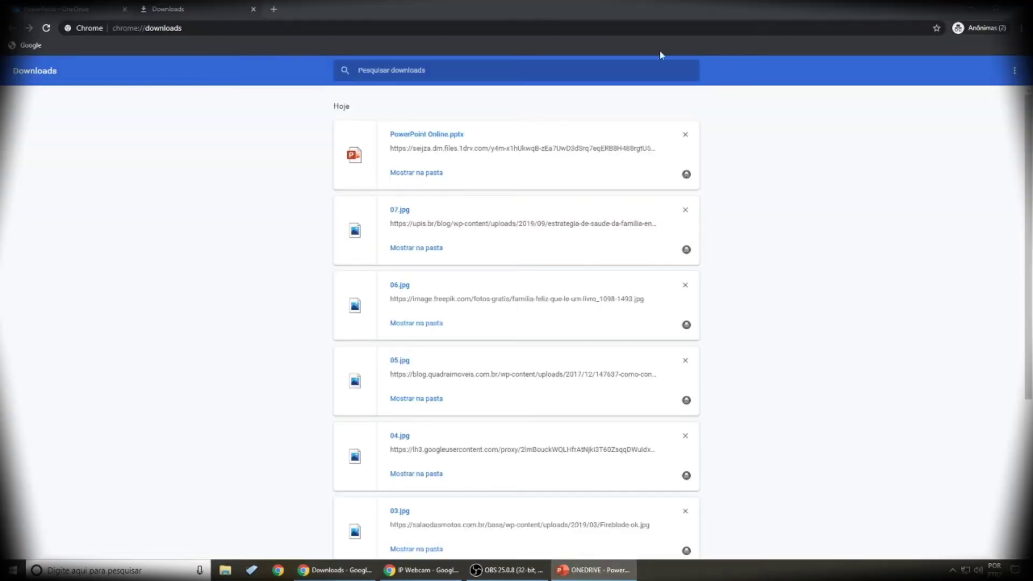
click(252, 9)
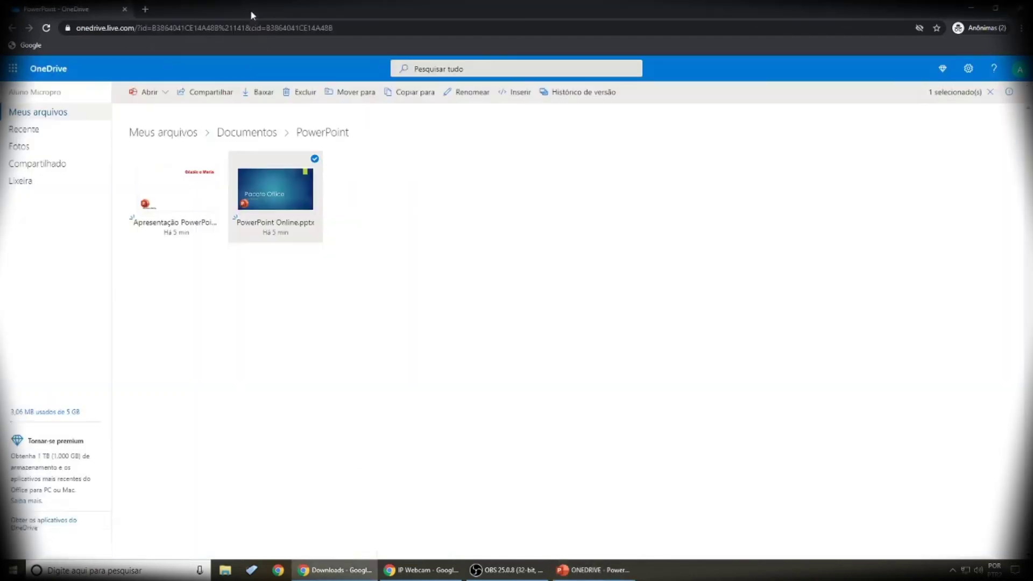
Step: Deselect PowerPoint Online.pptx and go up to the Meus arquivos root via the breadcrumb
click(454, 275)
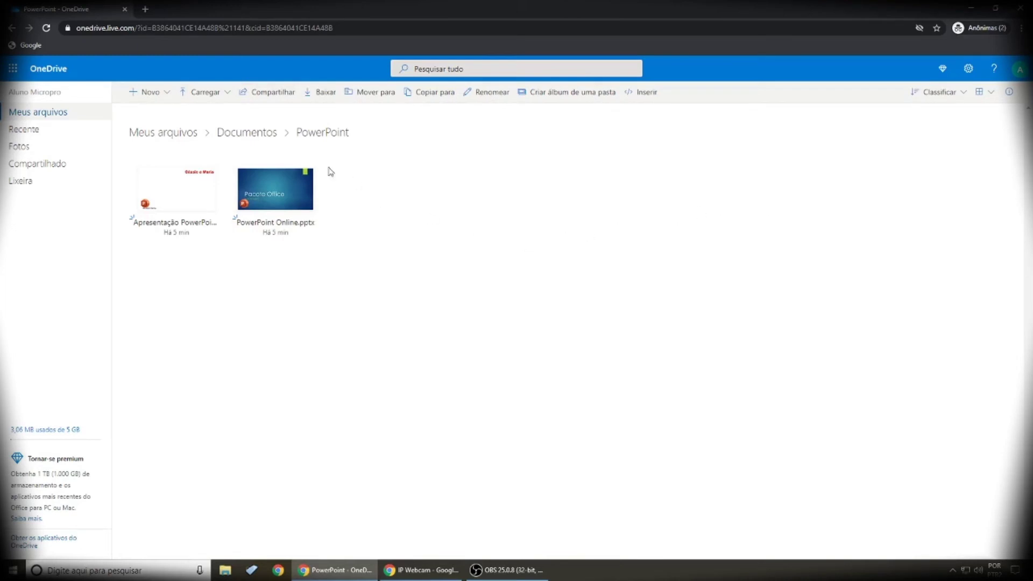
click(187, 136)
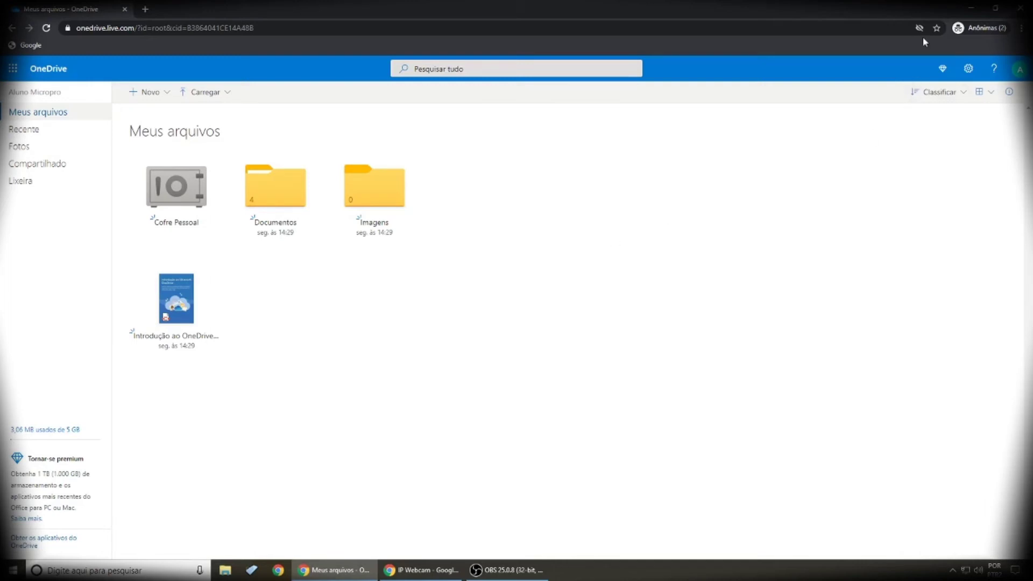
Step: Minimize Chrome, open File Explorer's Downloads folder and select the PowerPoint Online file
click(970, 10)
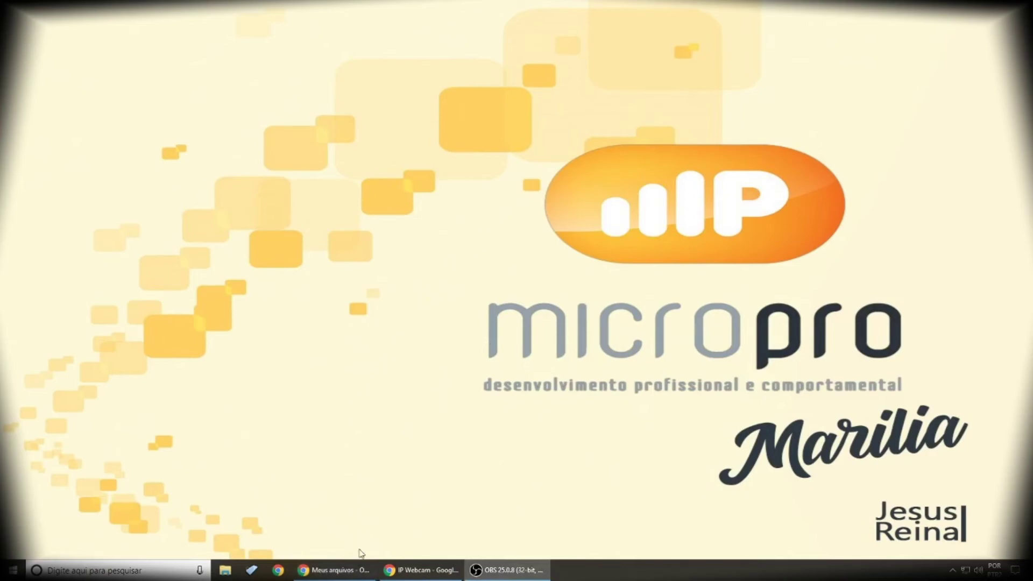
click(329, 569)
click(344, 569)
click(223, 571)
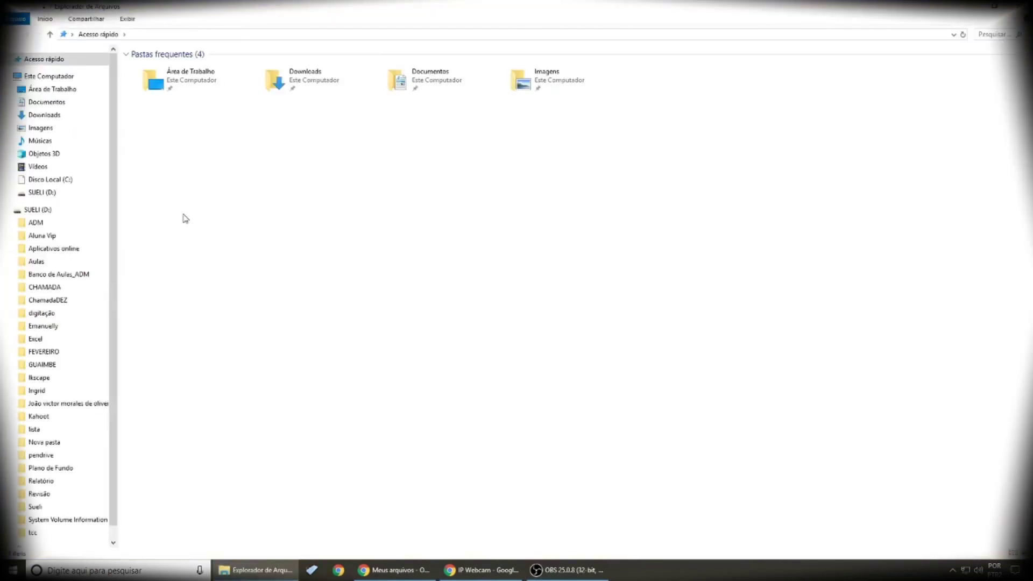
click(36, 118)
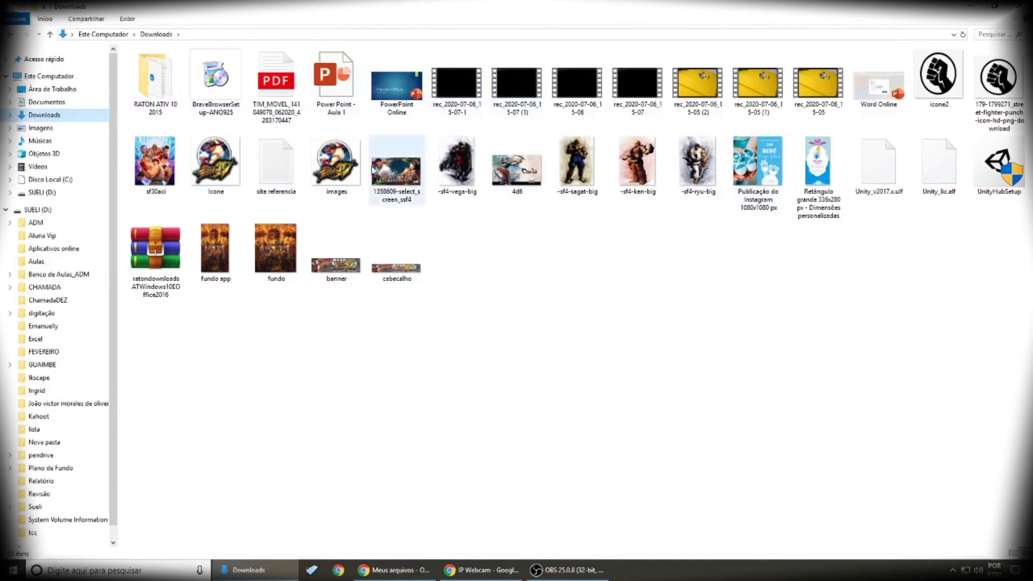
click(387, 92)
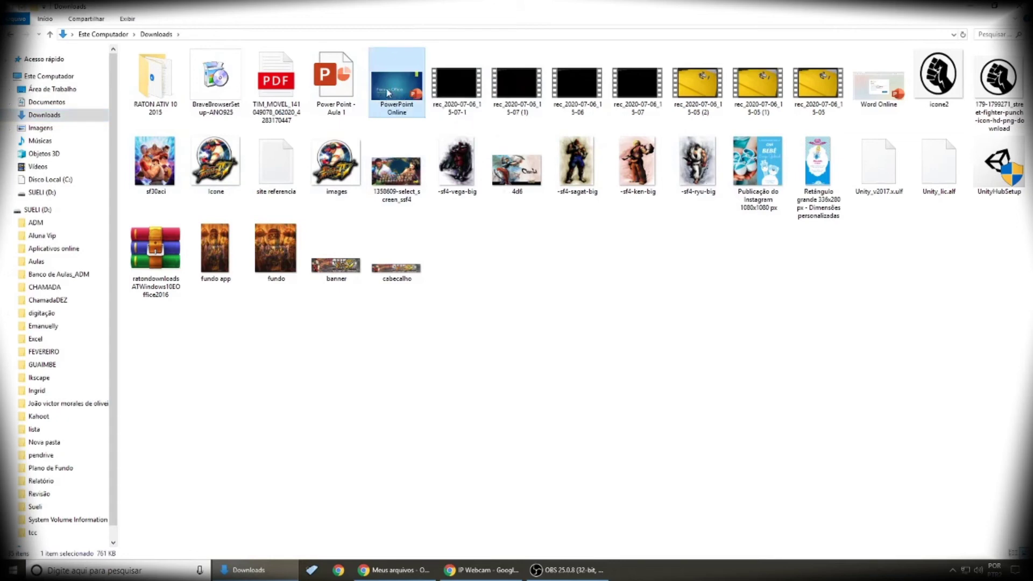
Step: Open PowerPoint Online for editing and add the two students' names after 'NOME DO ALUNO: ' on the title slide
double_click(399, 100)
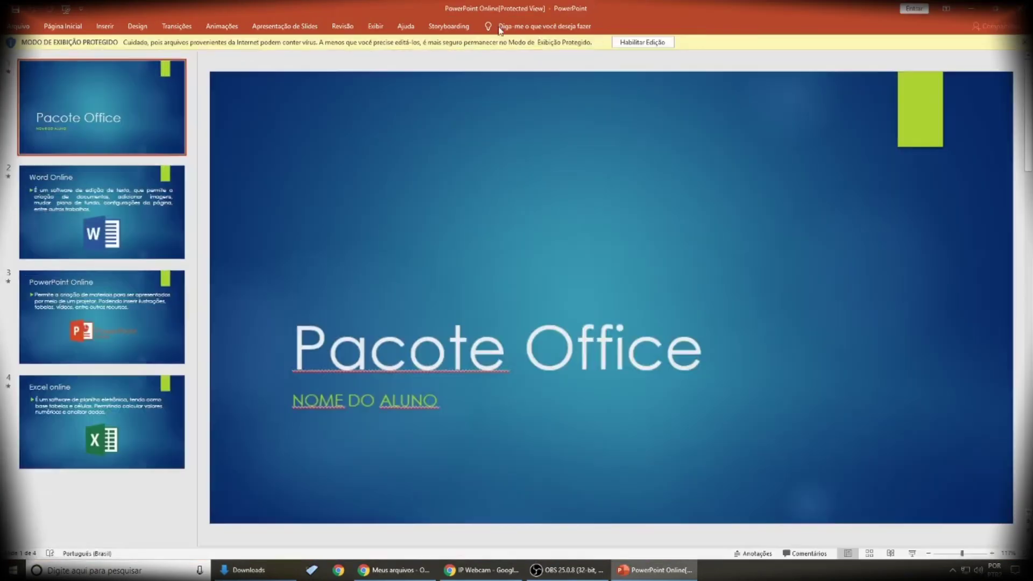
click(634, 43)
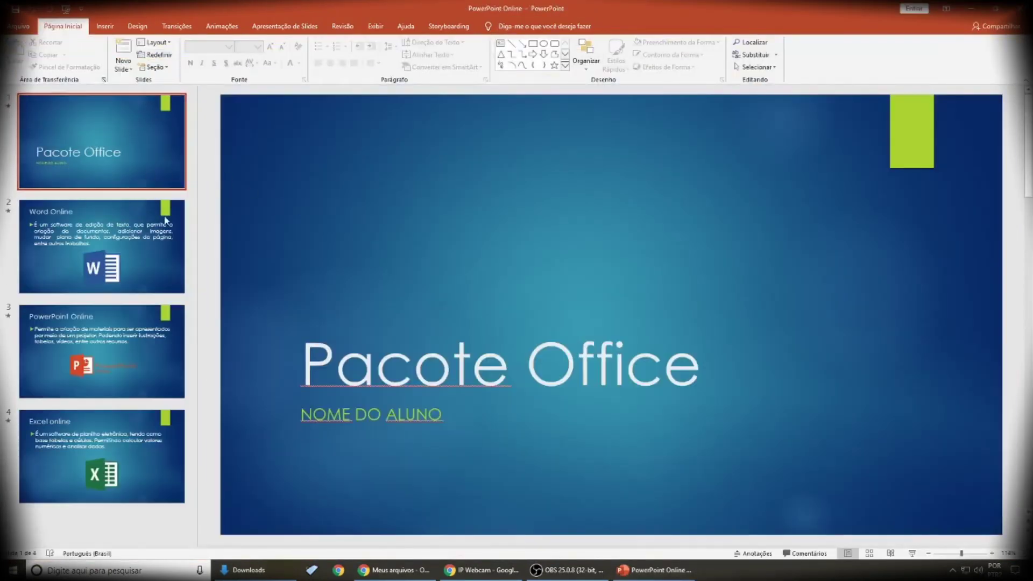
click(336, 421)
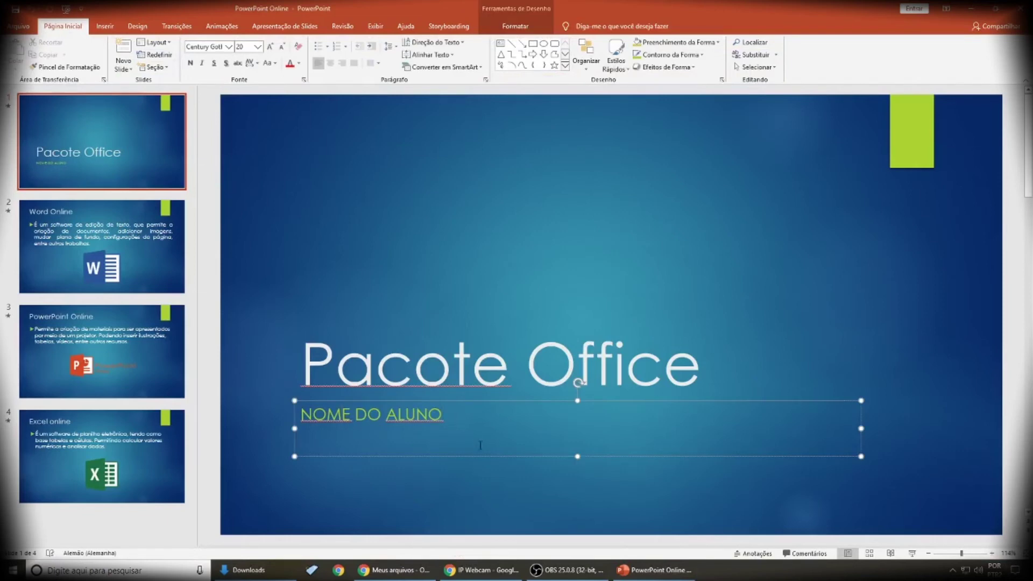
text(:)
text( CÁSI)
text(IO)
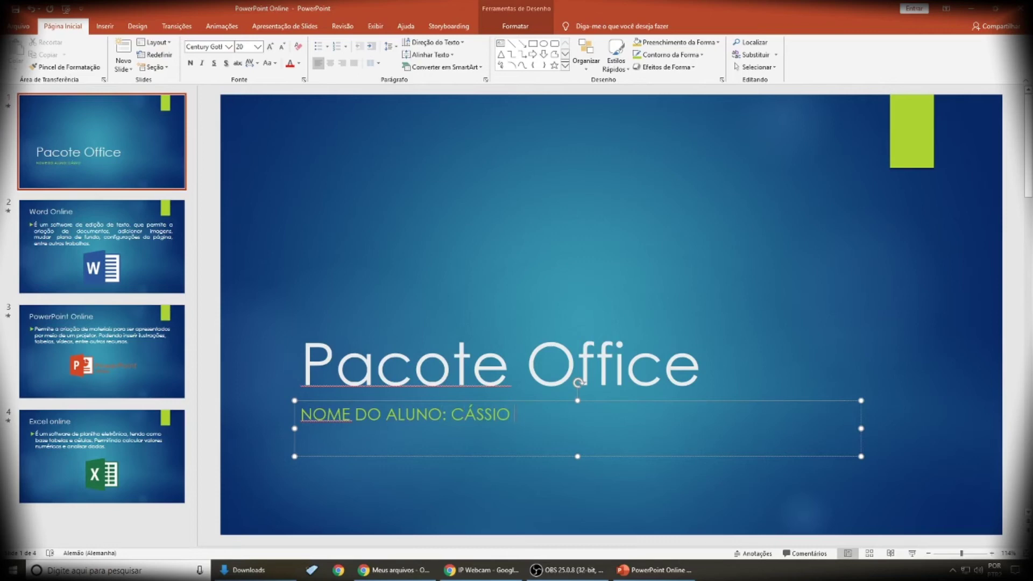
text( E SUELI)
click(676, 302)
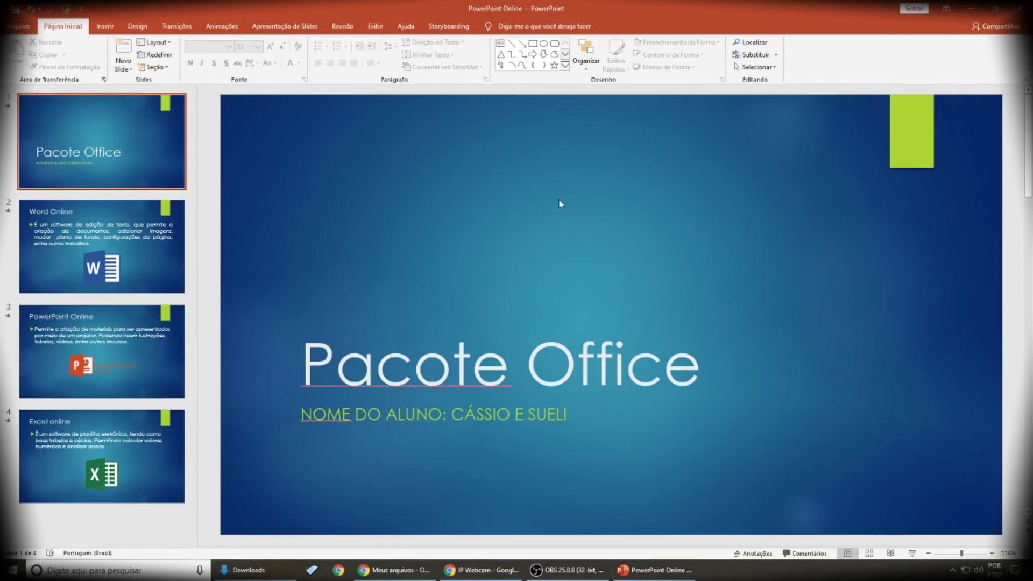
Step: Apply the purple Design variant, save the presentation and close PowerPoint
click(147, 30)
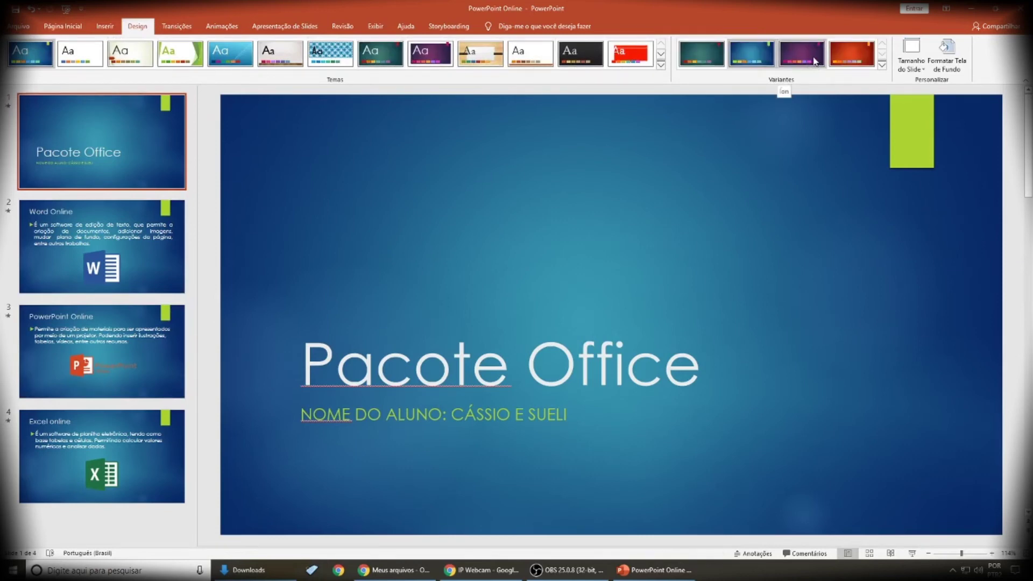
click(814, 61)
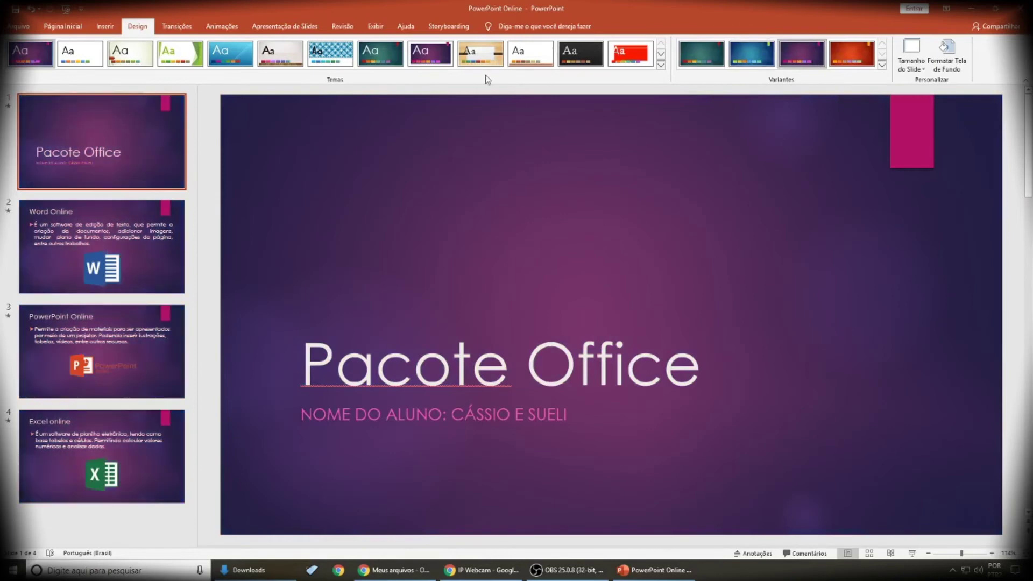
click(18, 26)
click(32, 148)
click(1014, 12)
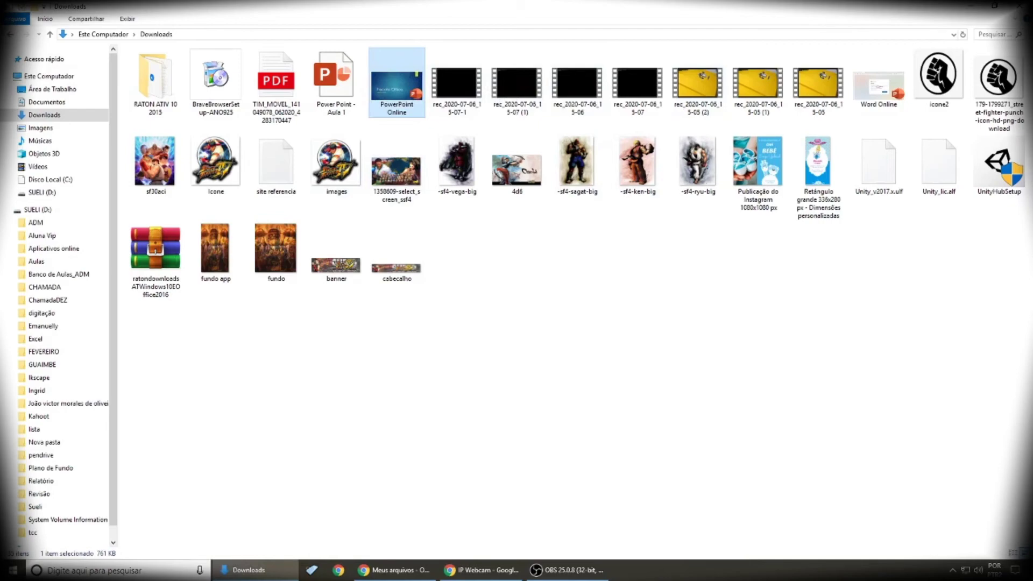
Step: Close the Downloads Explorer window and return to OneDrive's Meus arquivos in Chrome
click(1014, 7)
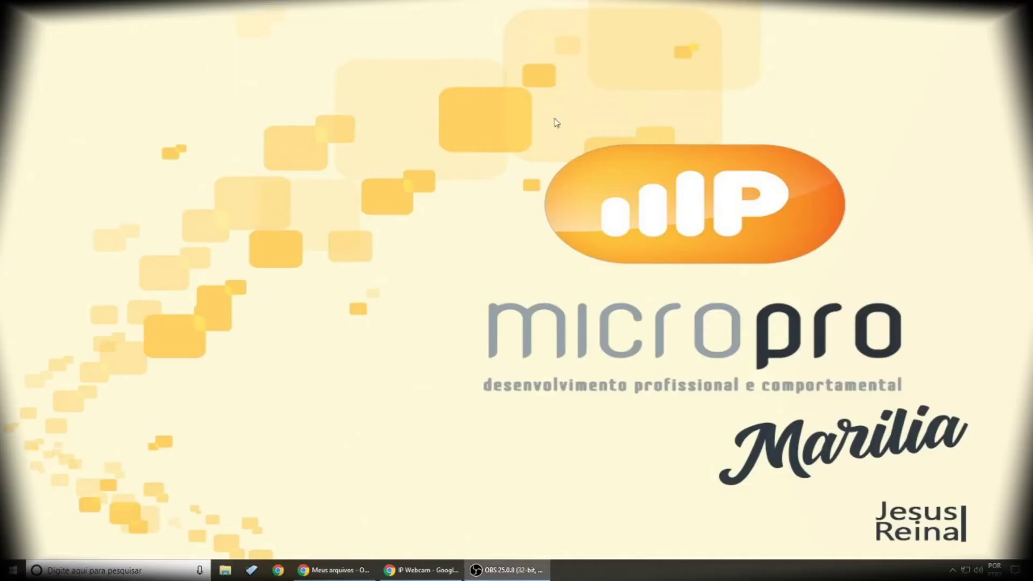
click(322, 569)
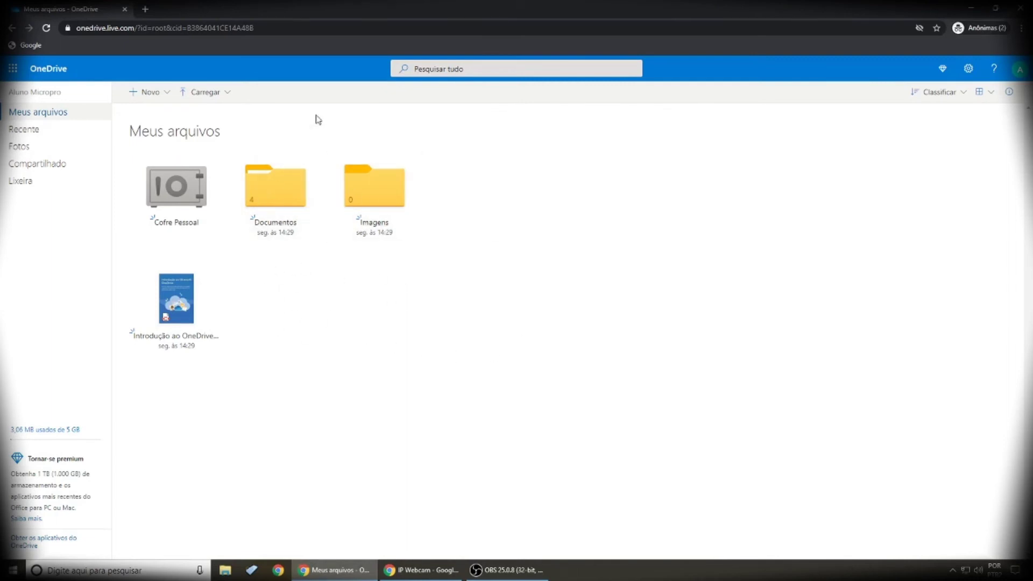
Step: Upload PowerPoint Online.pptx from the Downloads folder to Meus arquivos
click(227, 95)
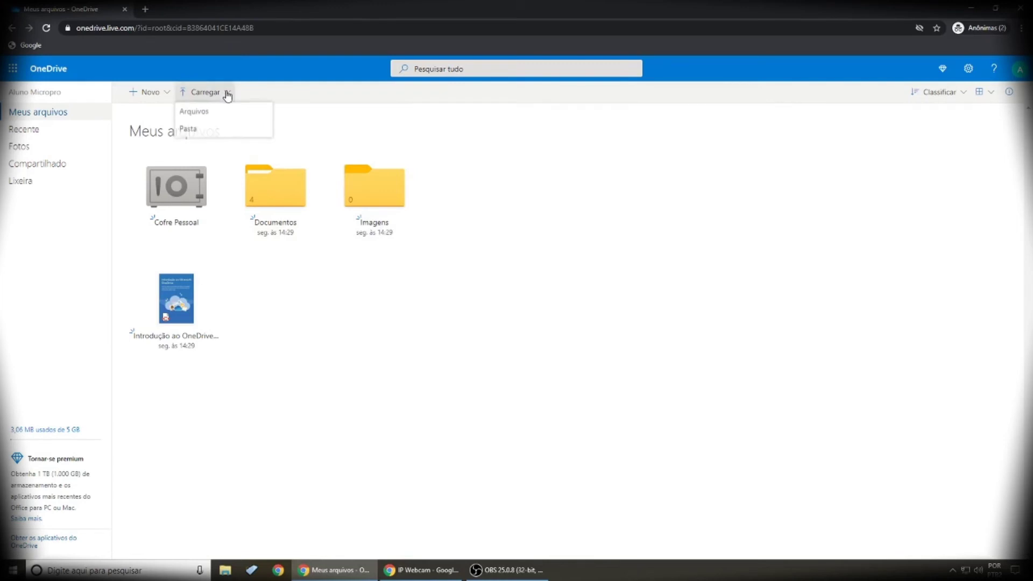
click(206, 118)
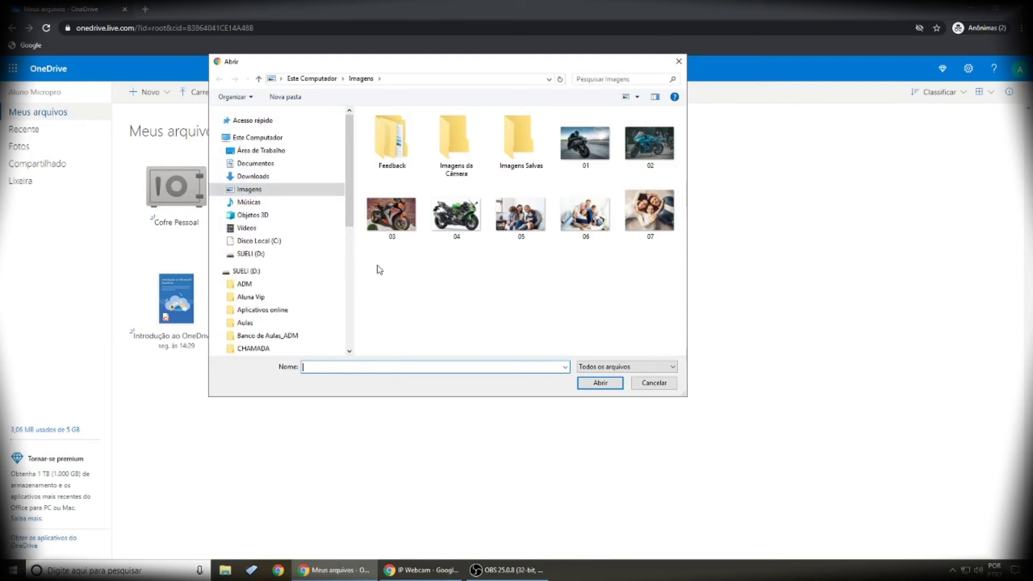
click(252, 177)
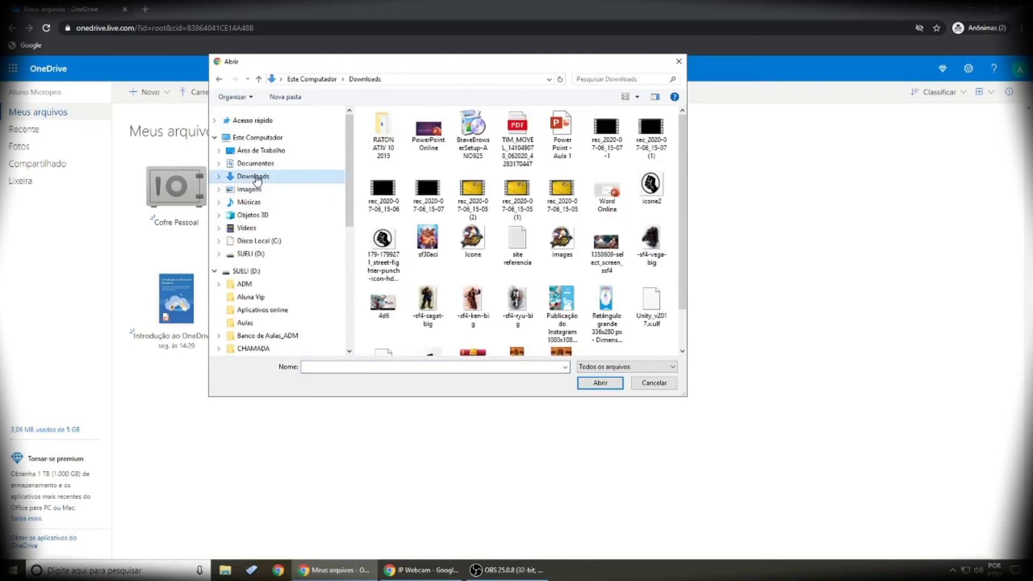
click(433, 144)
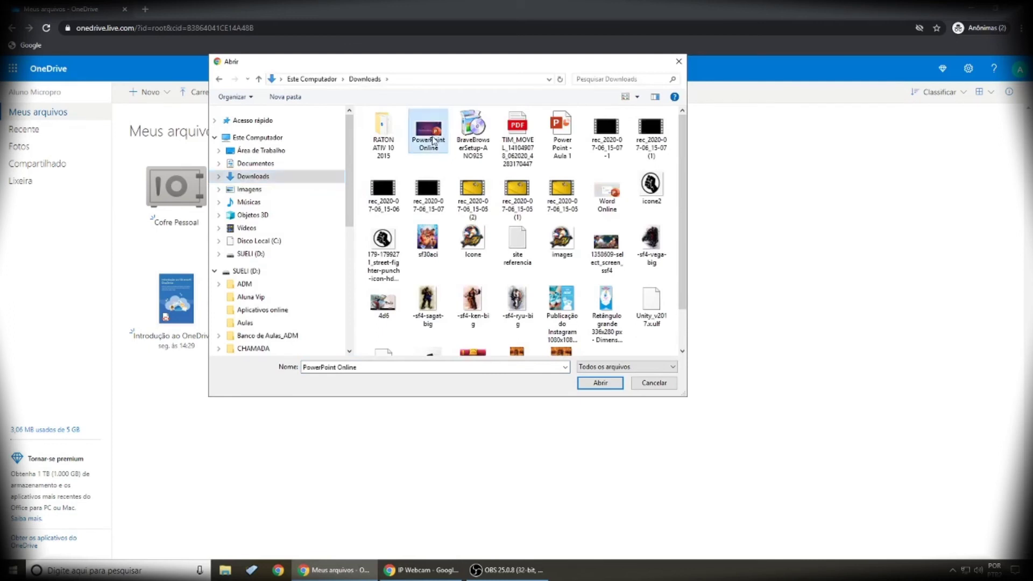
click(602, 383)
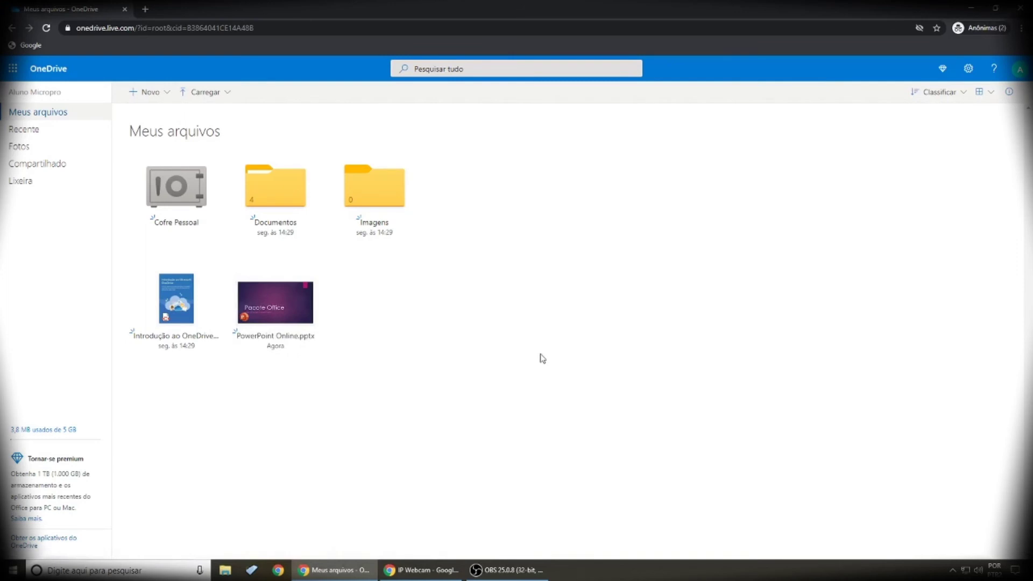
click(270, 311)
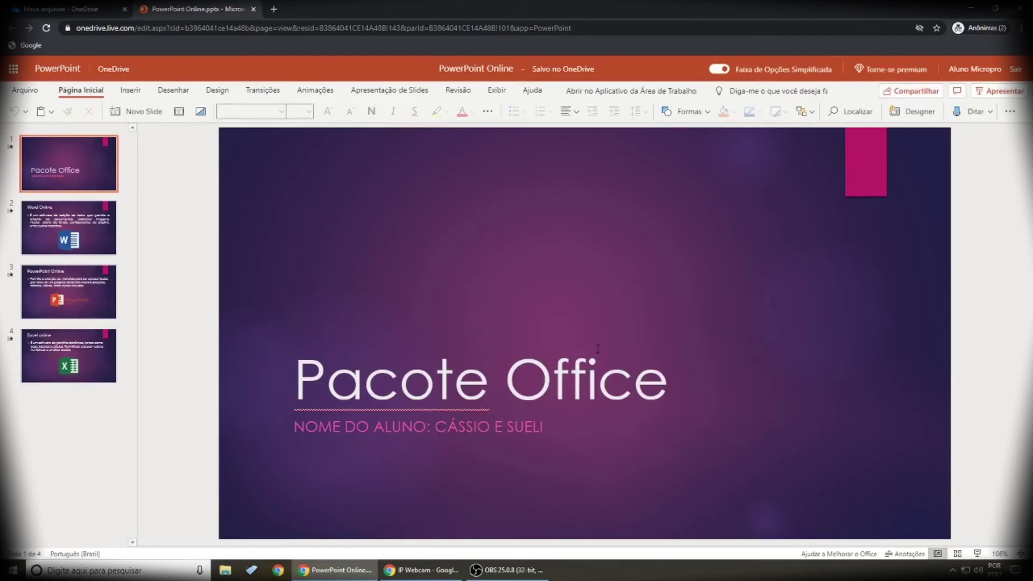
click(254, 10)
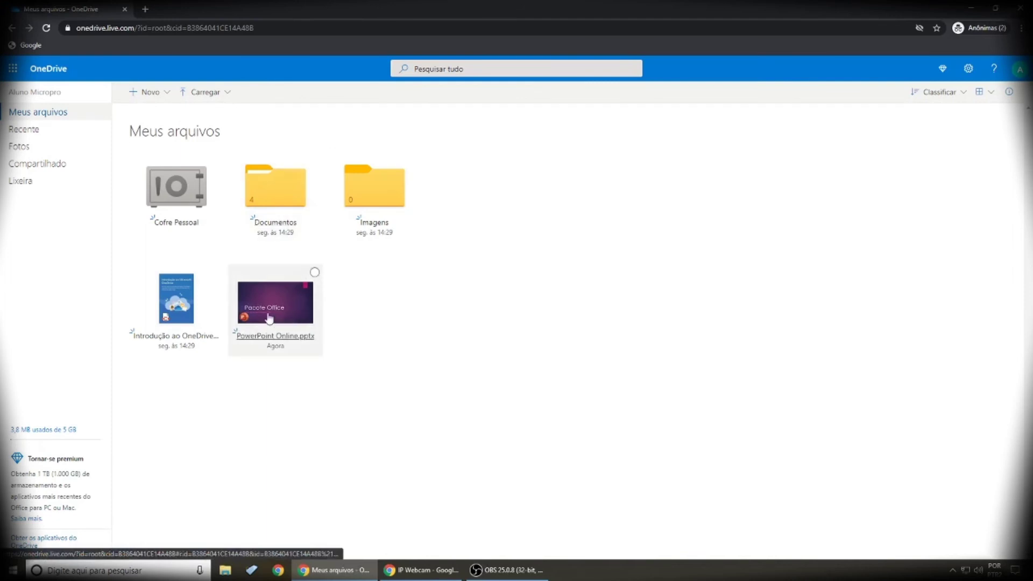
Step: Rename PowerPoint Online.pptx to PowerPoint.pptx
click(316, 274)
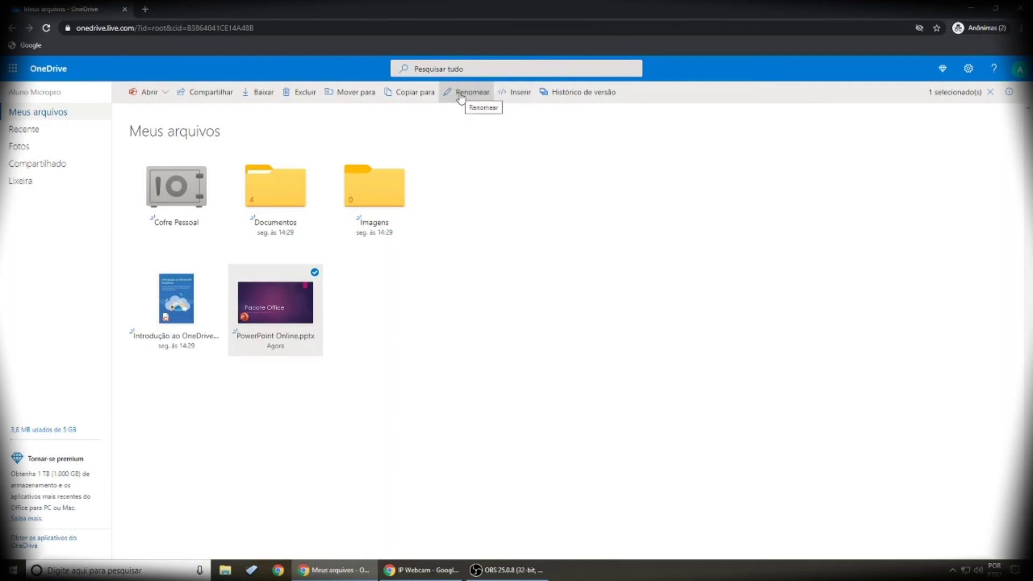
click(461, 94)
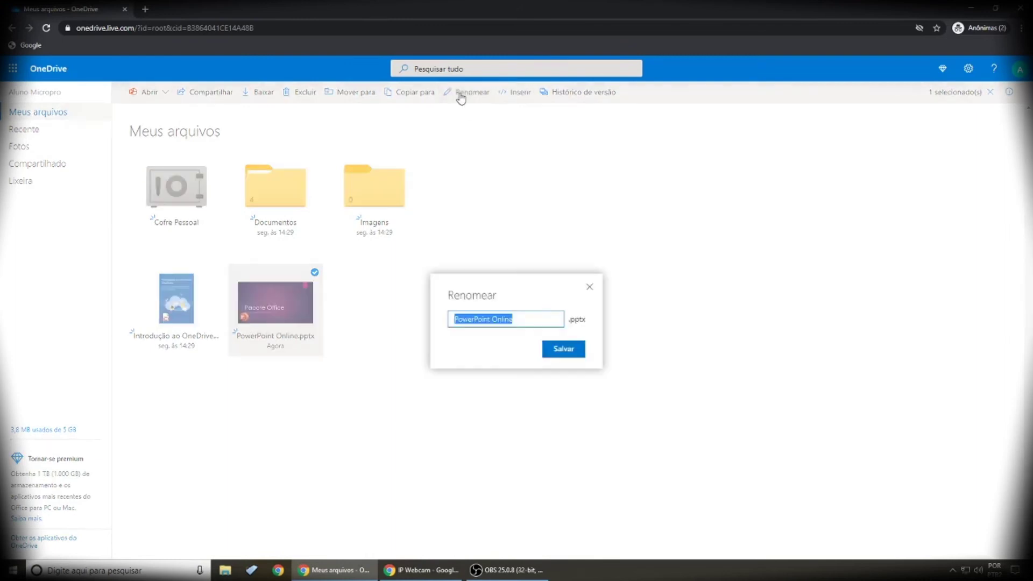
click(533, 321)
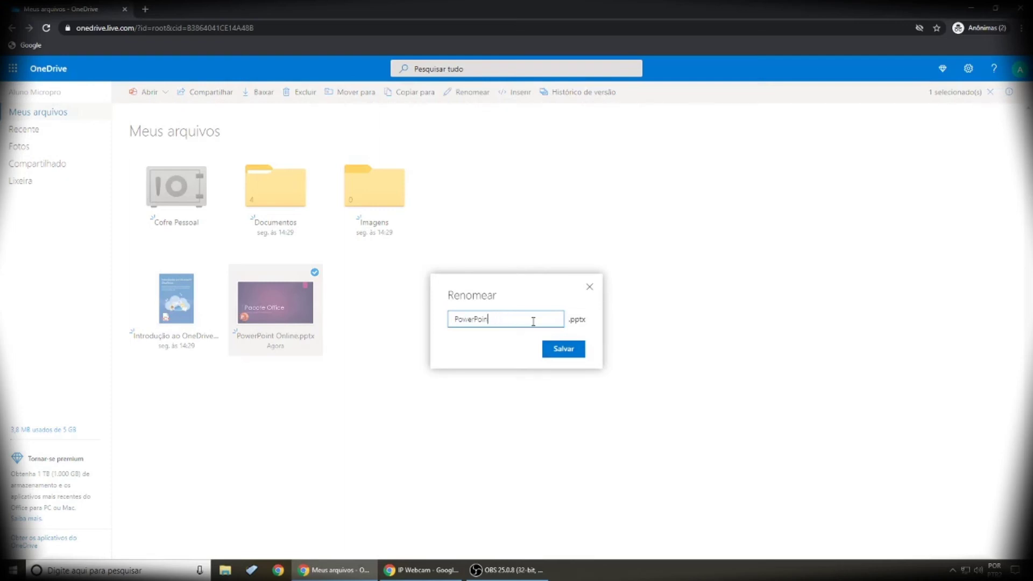
click(568, 352)
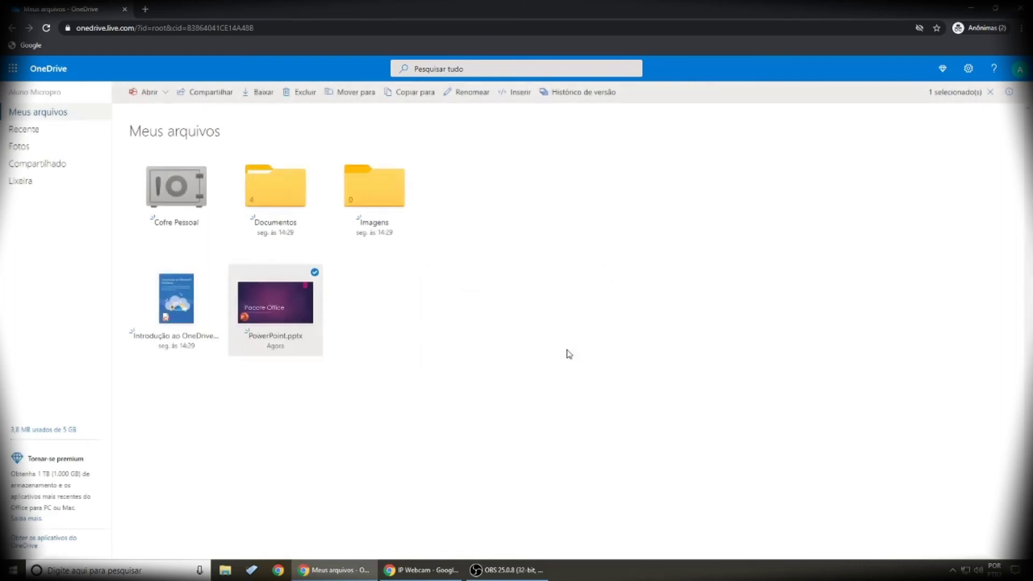
click(418, 387)
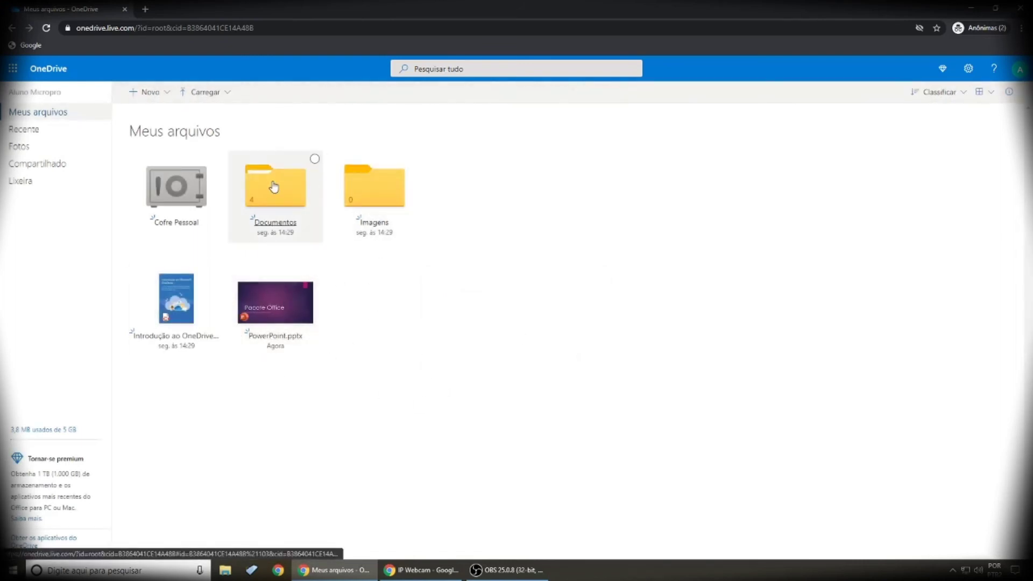
Step: Move PowerPoint.pptx into the Documentos > PowerPoint folder
click(314, 273)
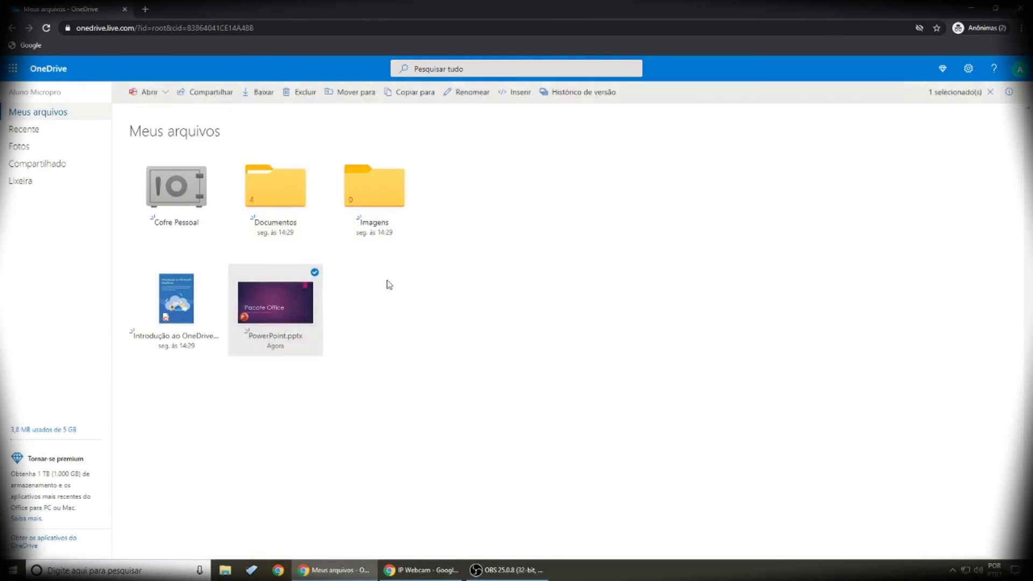
click(359, 97)
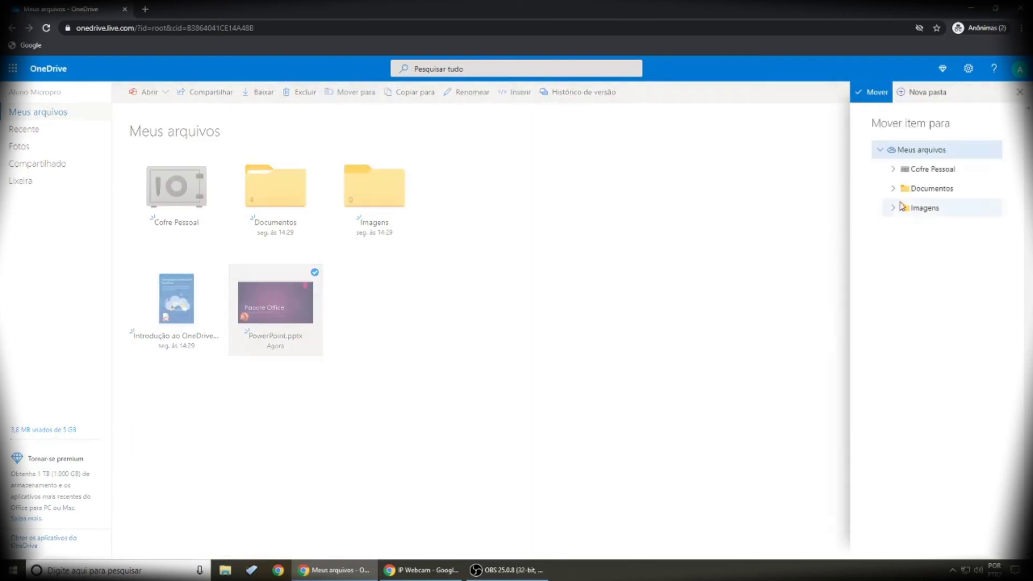
click(897, 191)
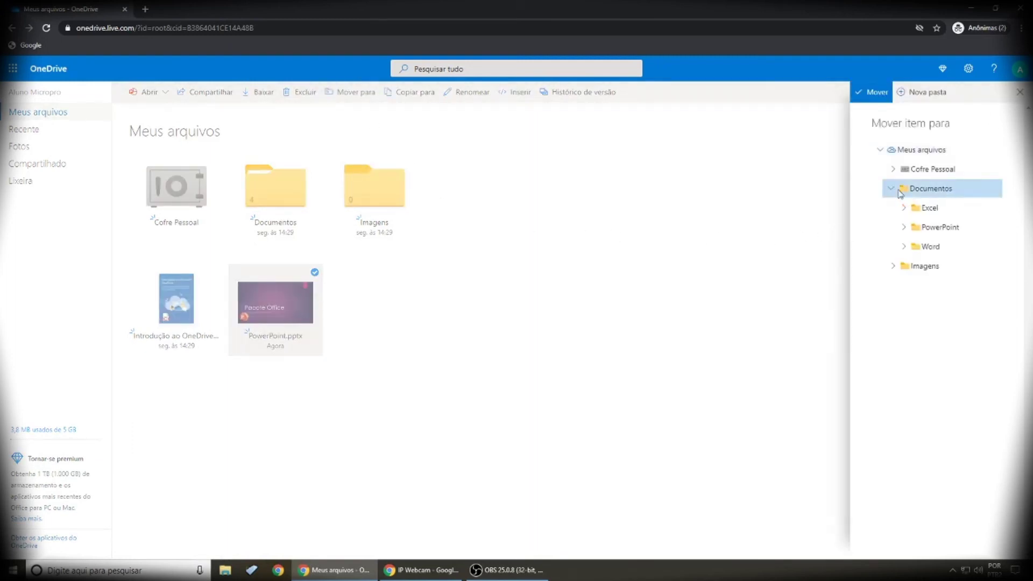
click(937, 230)
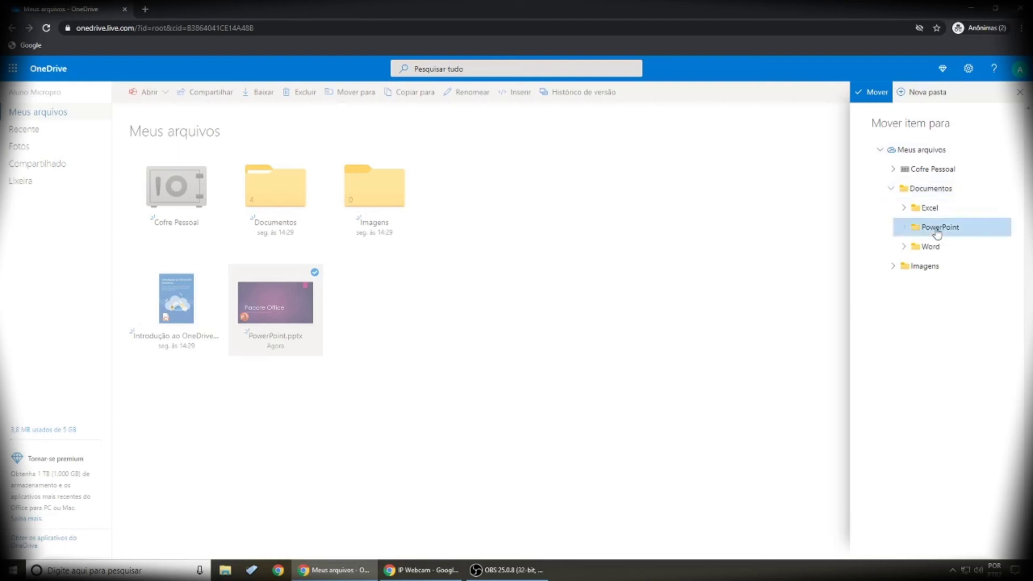
click(871, 94)
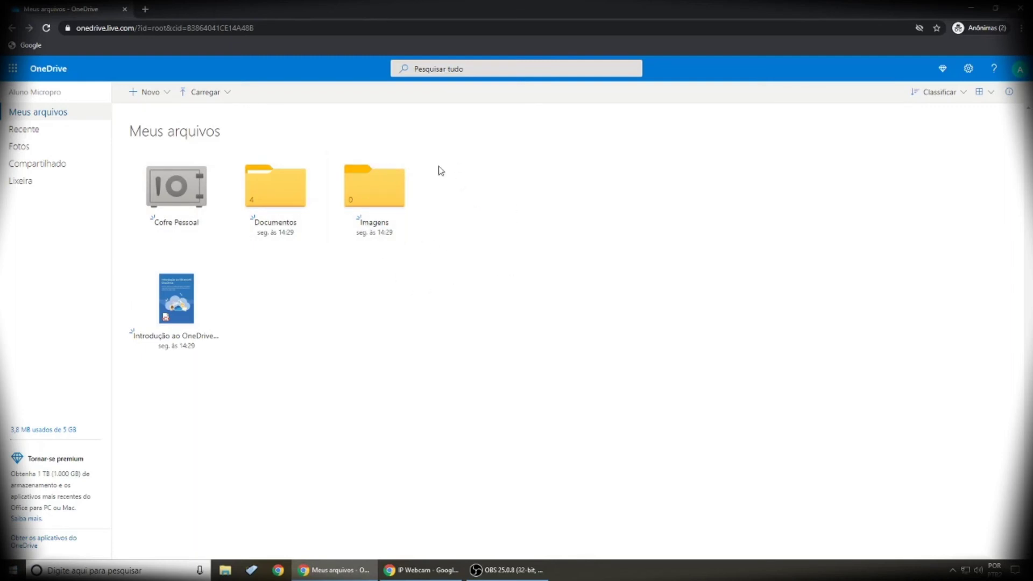
Step: Upload photos 01.jpg through 04.jpg from the PC's Imagens folder into OneDrive's Imagens folder
click(369, 188)
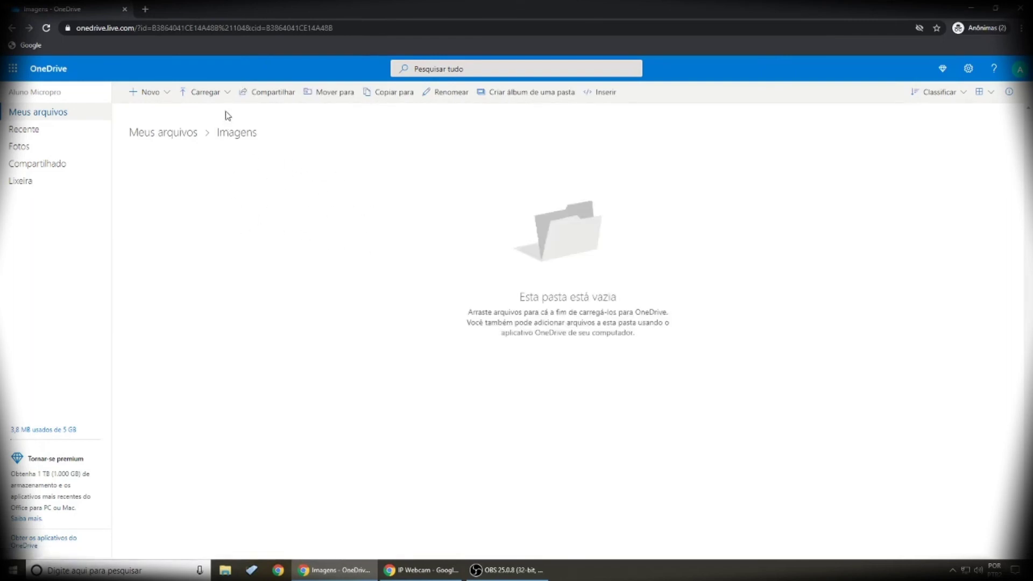
click(229, 95)
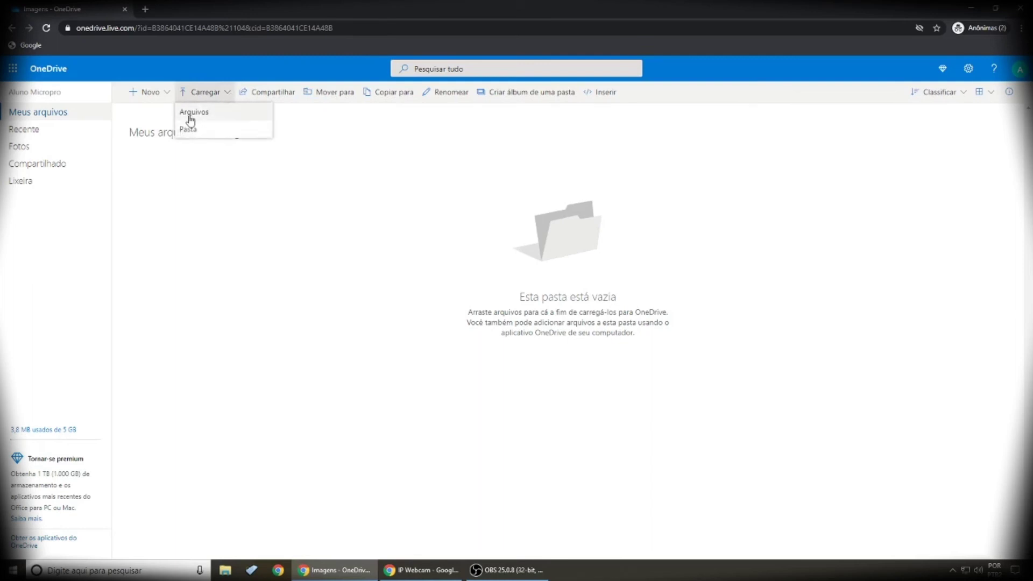
click(198, 115)
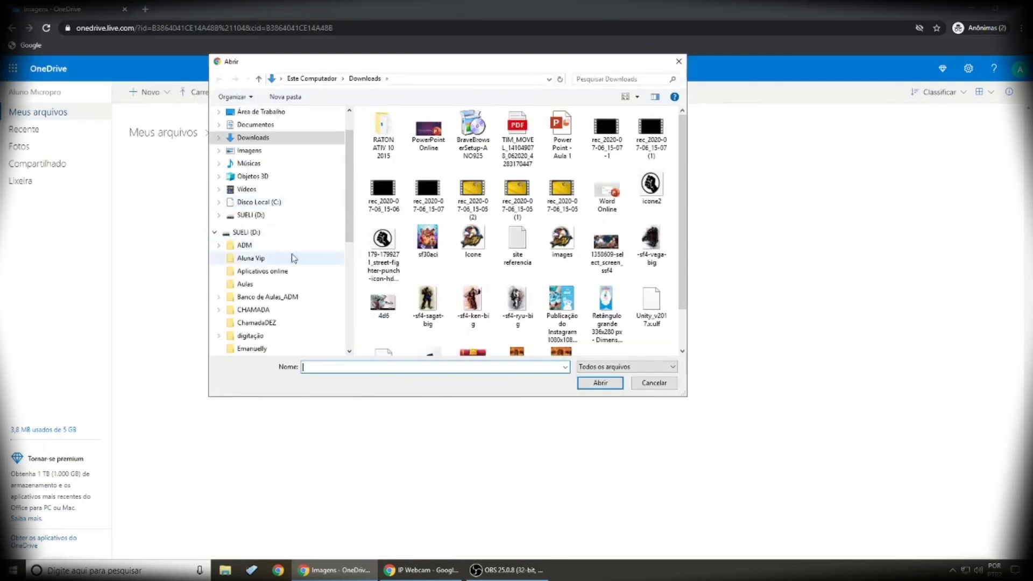
click(246, 153)
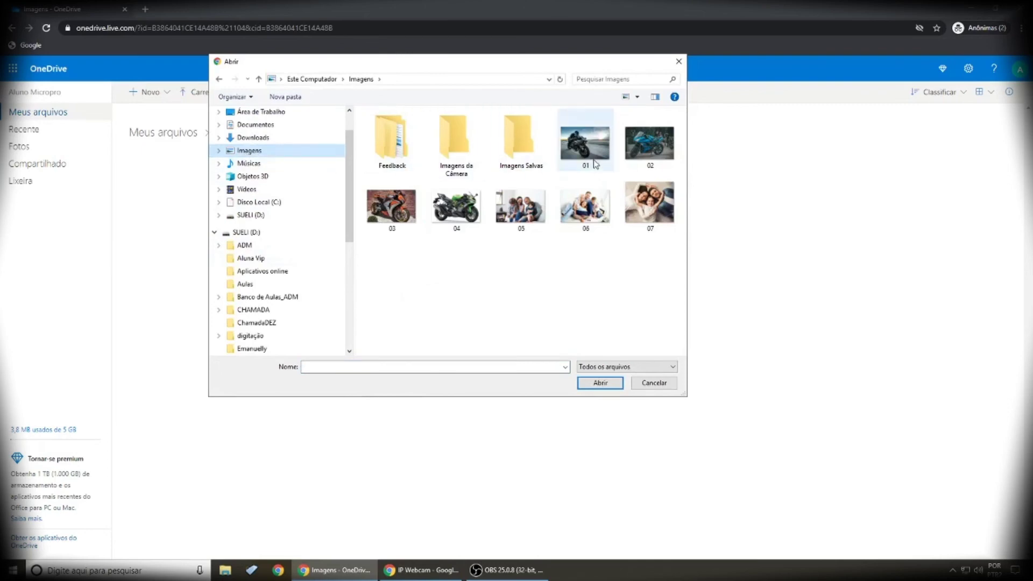
click(569, 136)
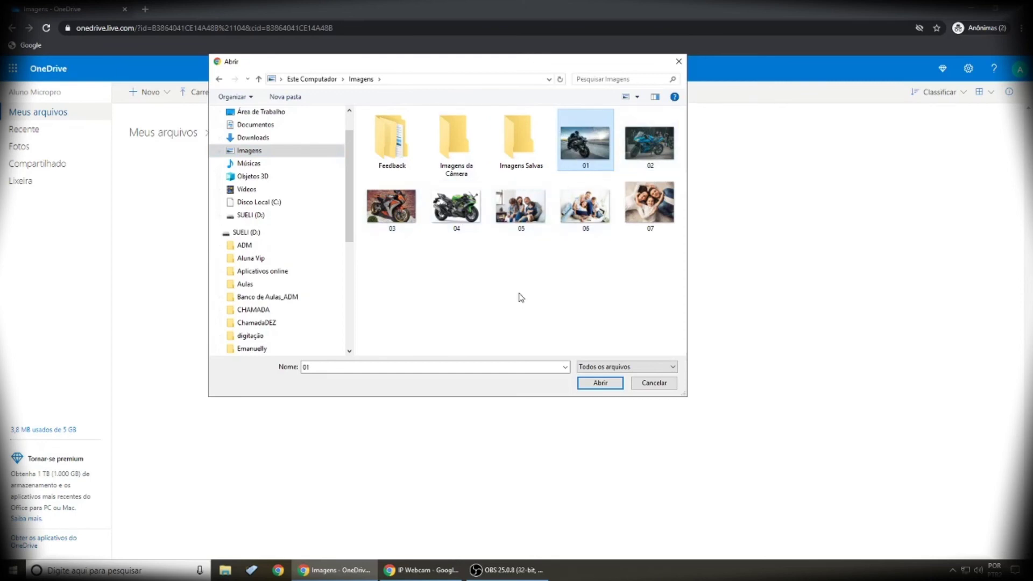
shift+click(471, 221)
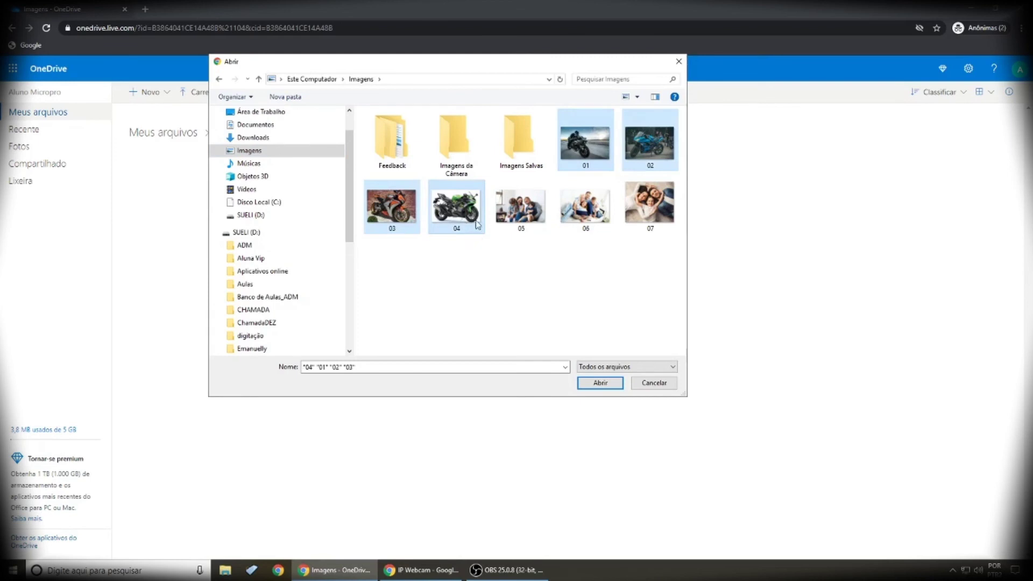
click(584, 153)
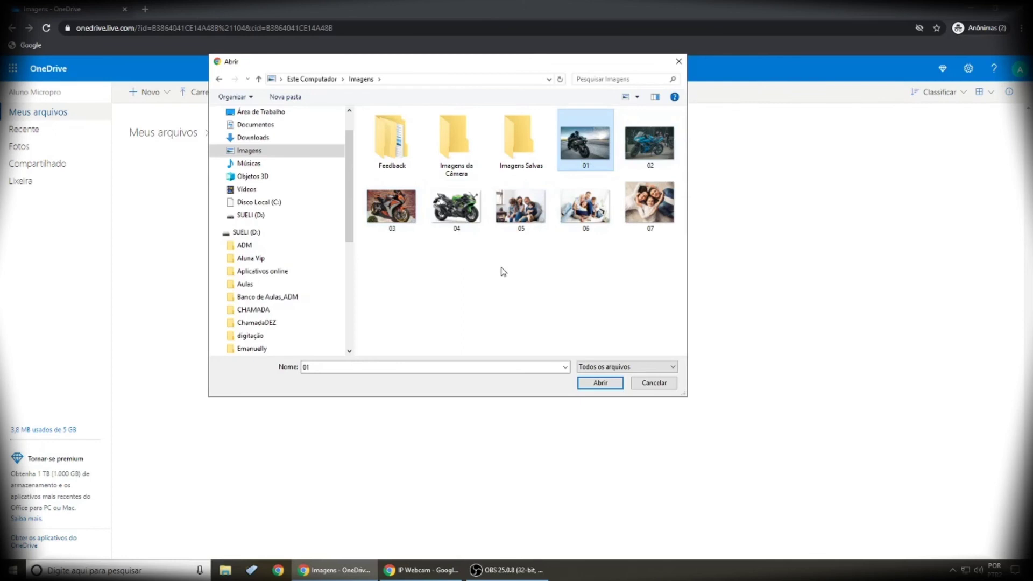
shift+click(465, 209)
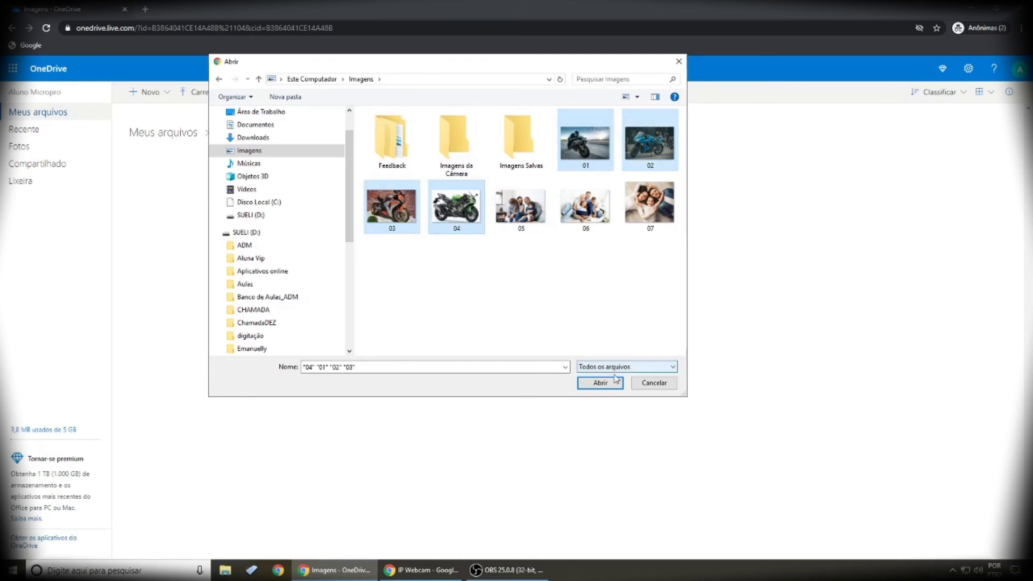
click(599, 383)
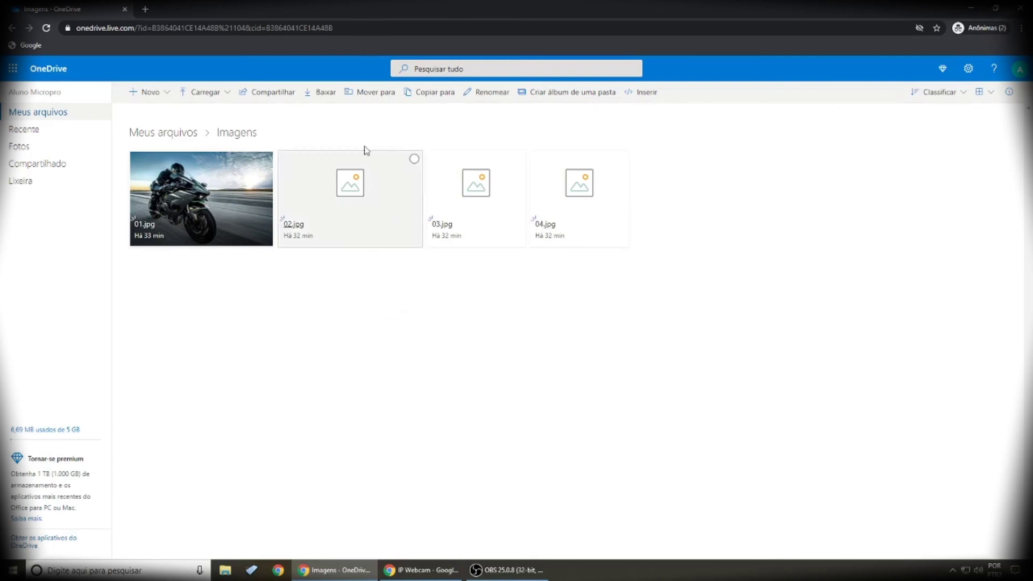
Step: Upload photos 05.jpg, 06.jpg and 07.jpg into the Imagens folder
click(229, 97)
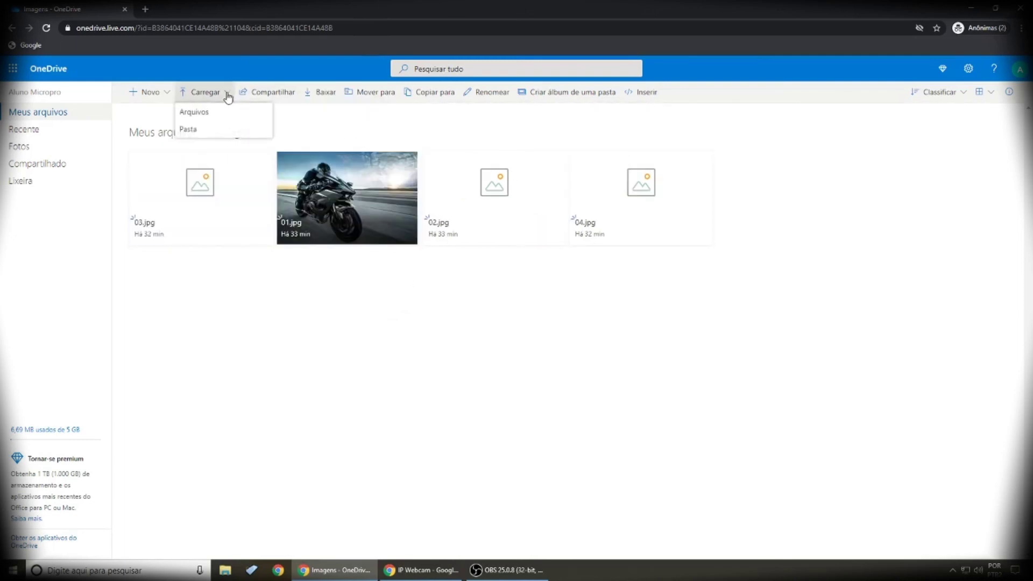
click(194, 114)
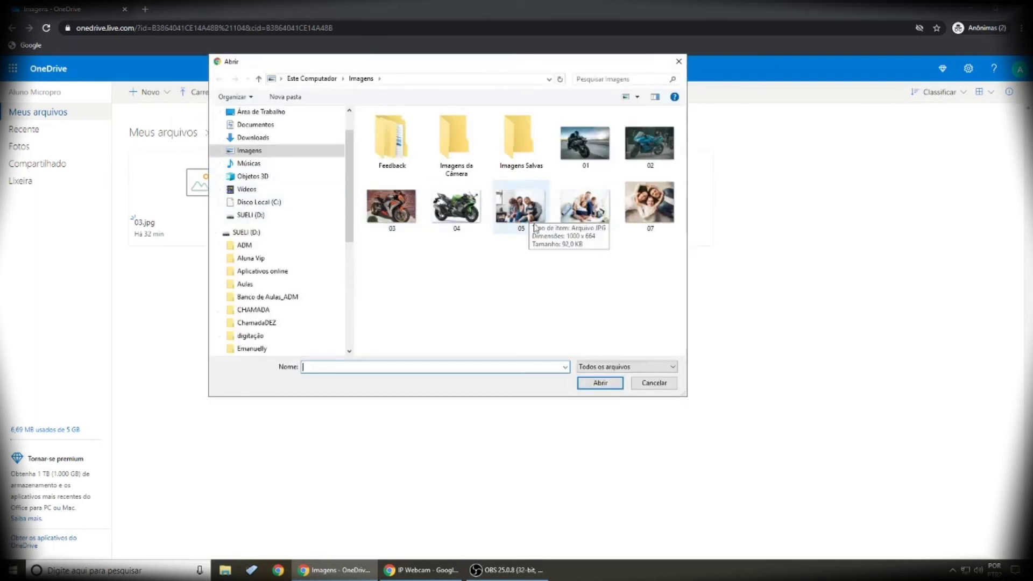
drag(665, 263, 523, 226)
click(609, 385)
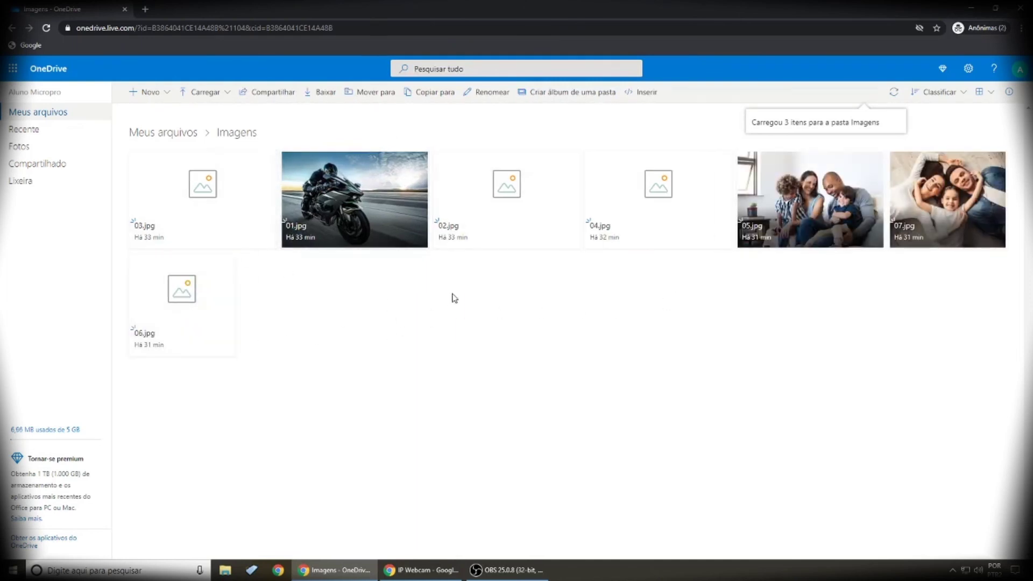
Step: Browse the Recente and Fotos views, then go back to Meus arquivos, where Imagens shows 7 items
click(54, 119)
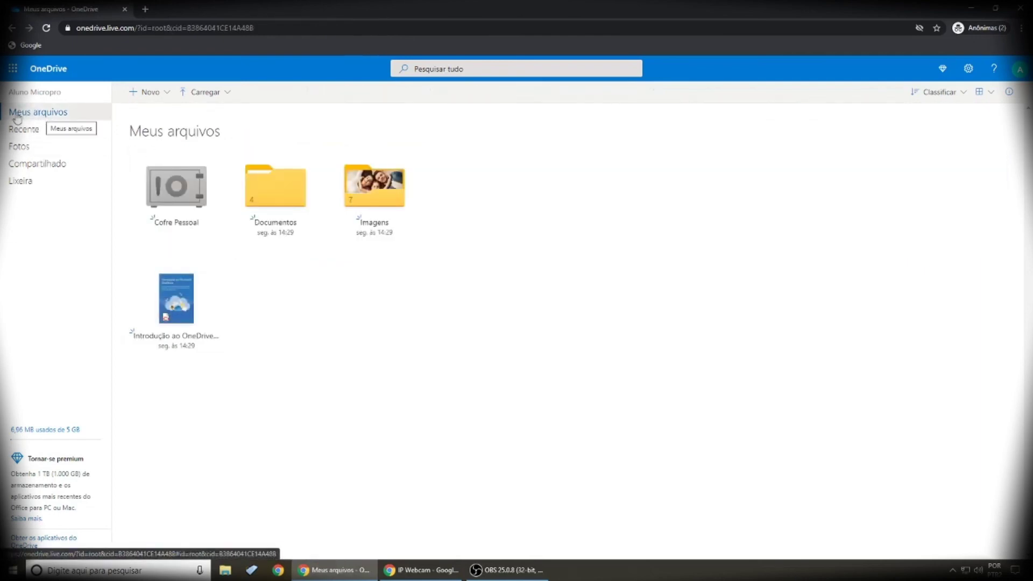
click(24, 132)
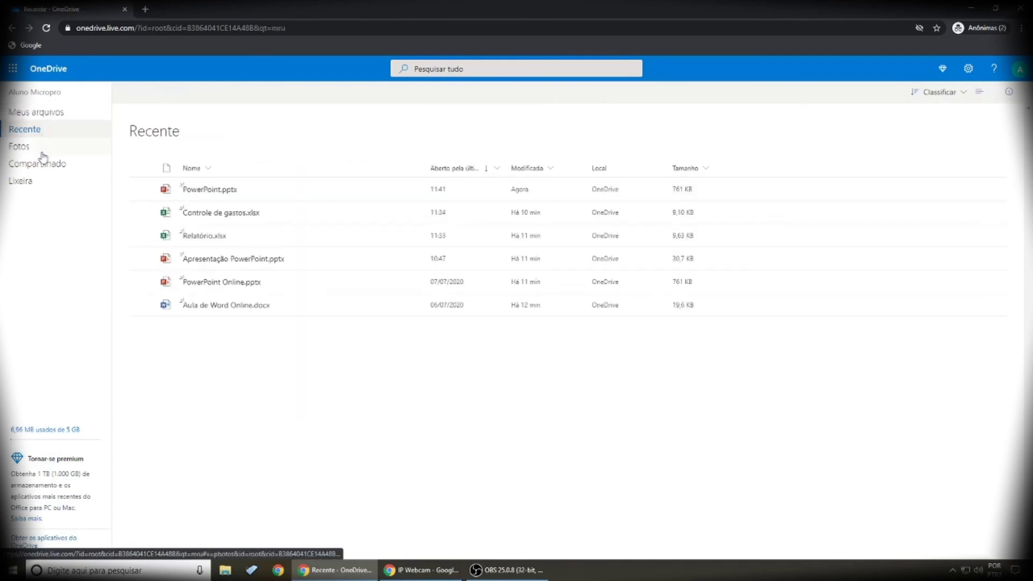
click(19, 149)
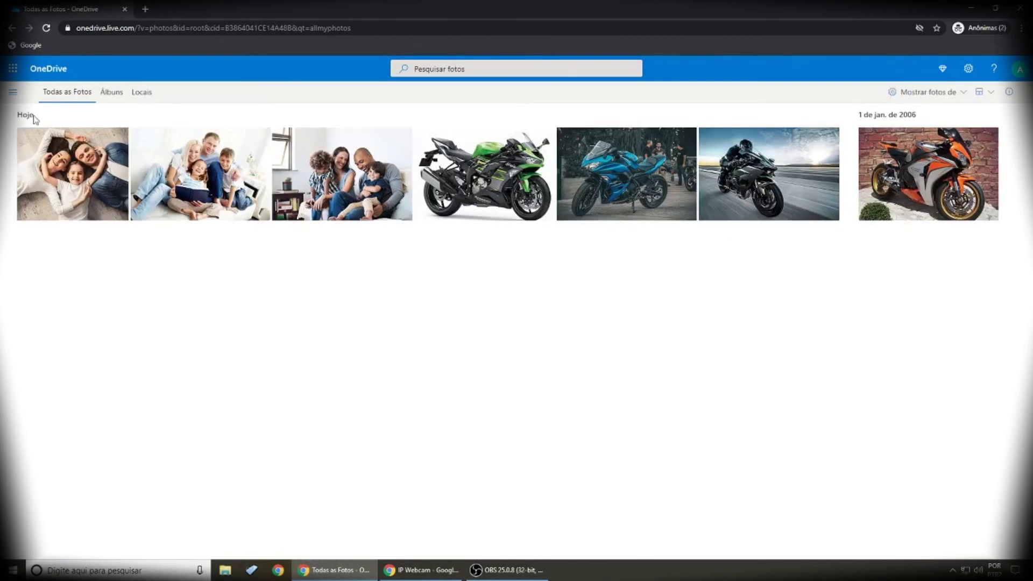
click(13, 92)
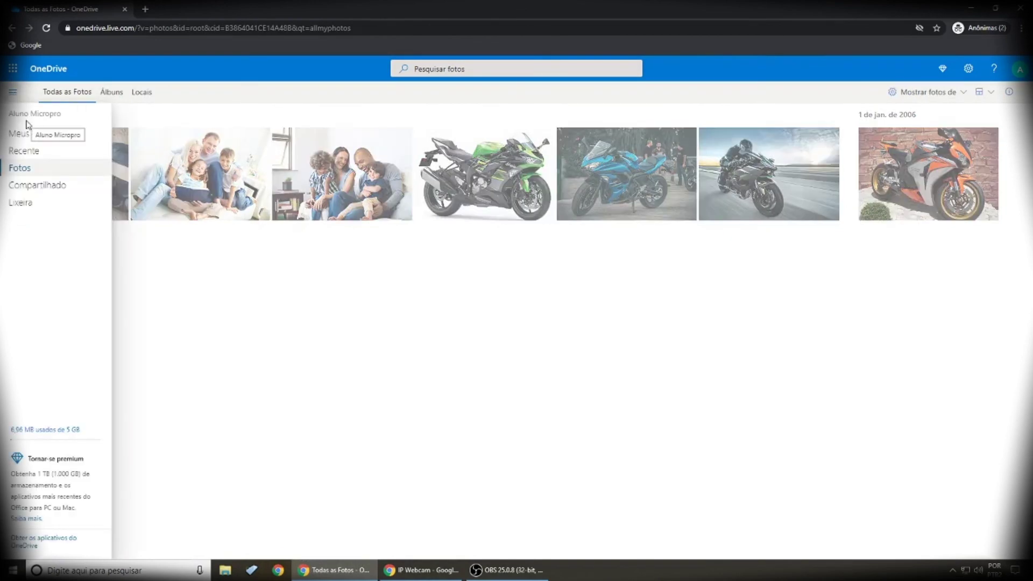
click(26, 134)
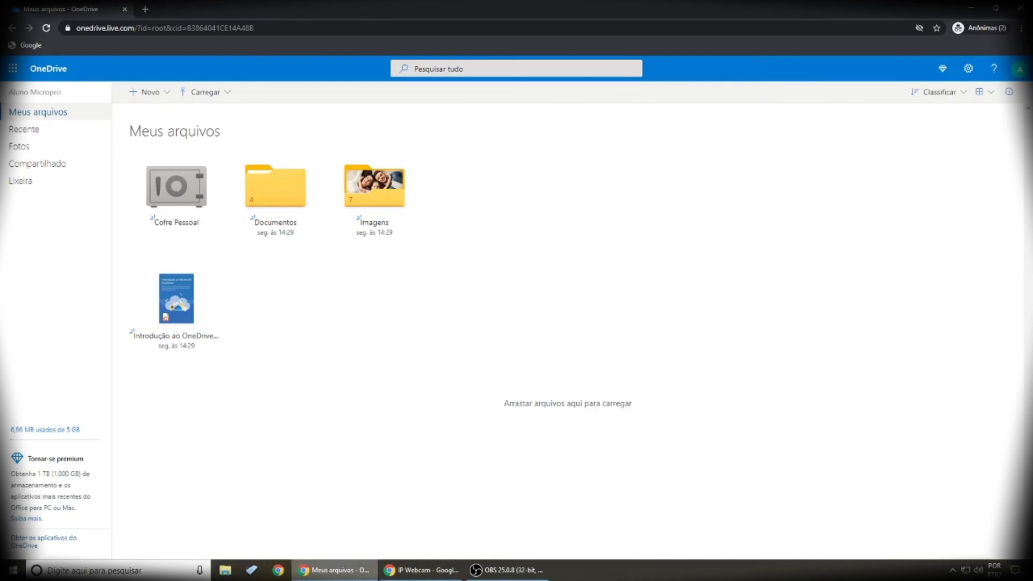
mouse_move(334, 576)
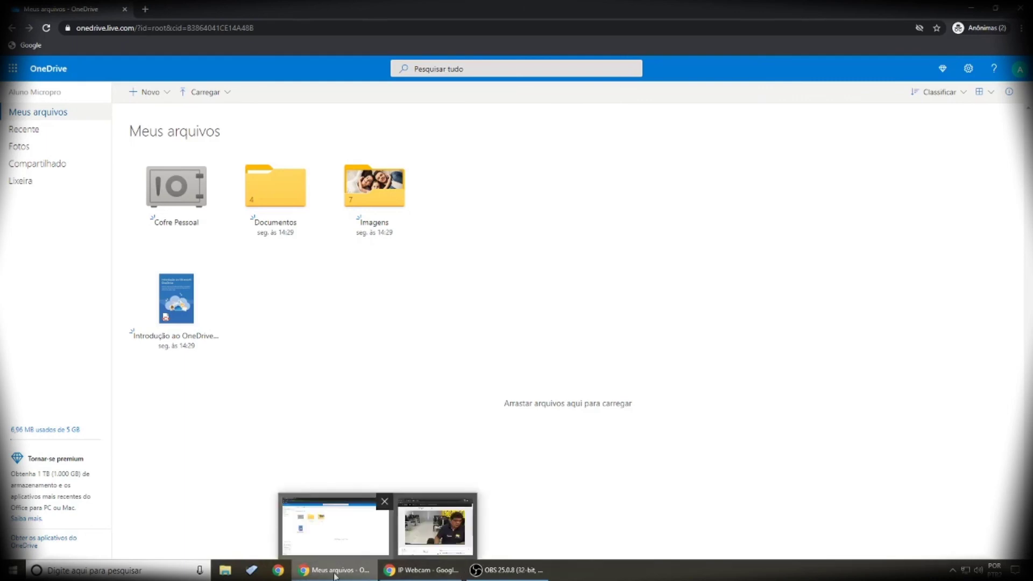